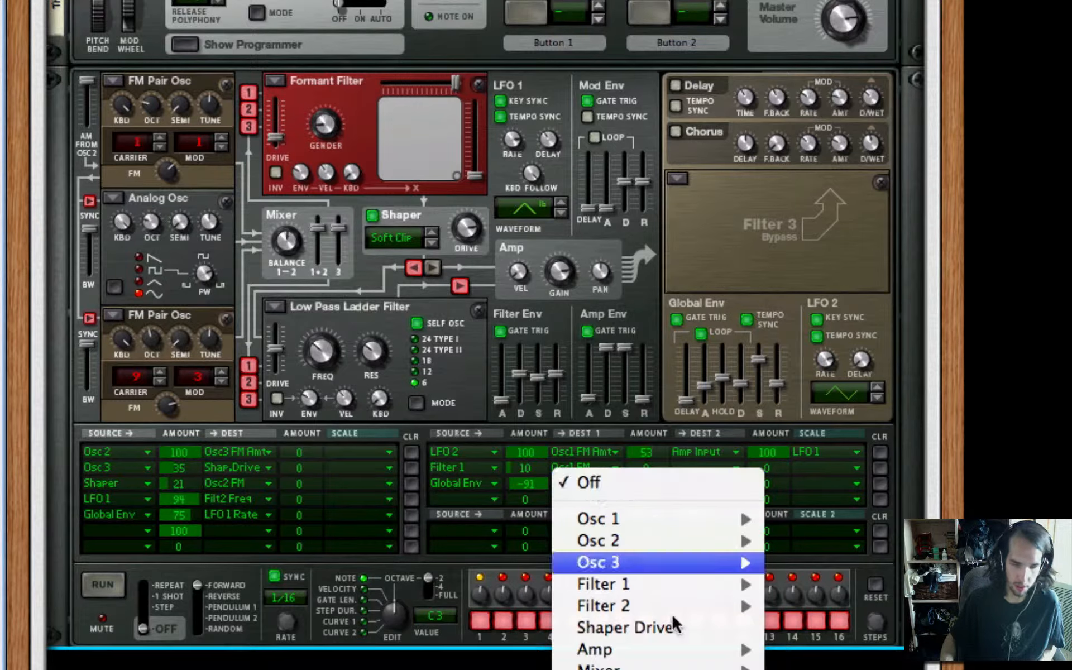
# - Set the Global Env modulation row's first destination to Osc 3 FM Amt
pyautogui.moveTo(698, 564)
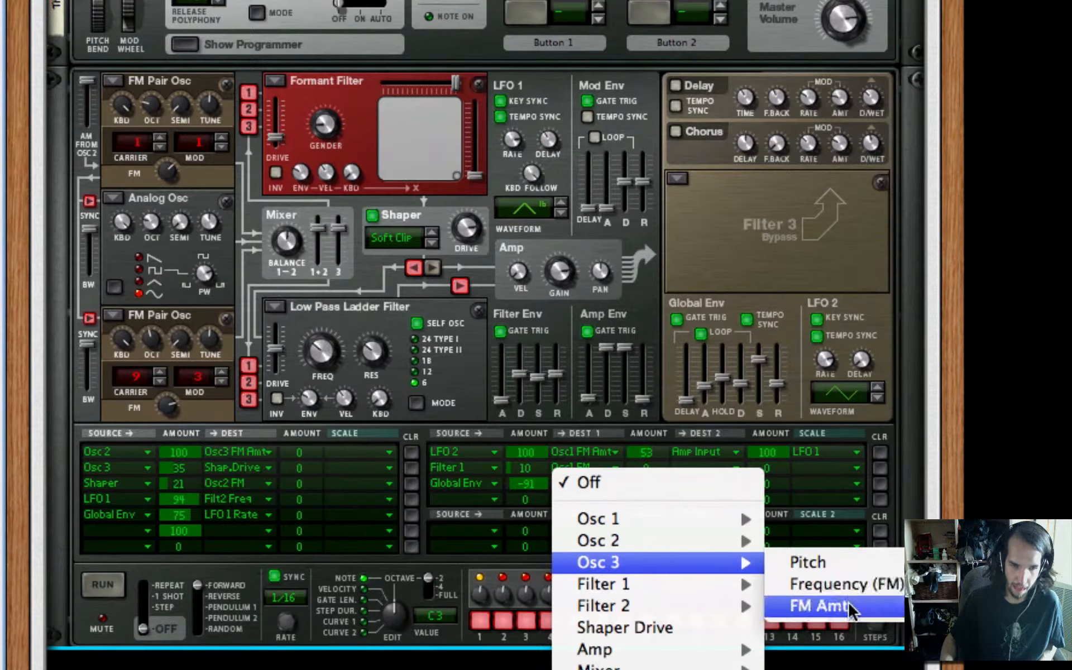
pyautogui.click(838, 606)
# - Add a modulation routing from Amp Env to Filter 2 Frequency with an amount of 44
pyautogui.click(490, 496)
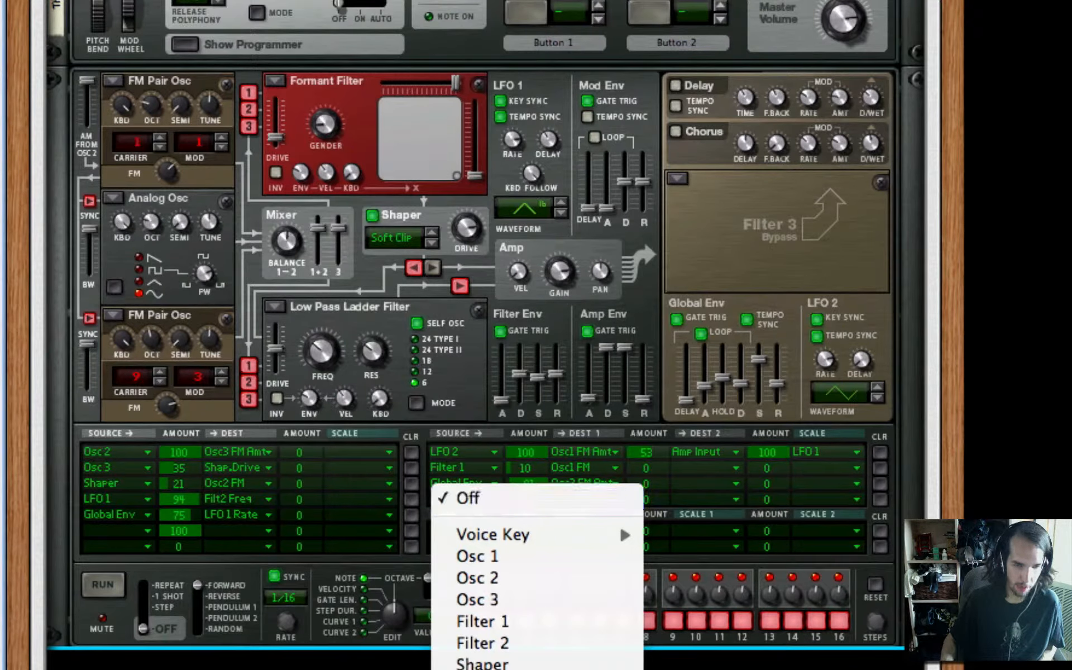
pyautogui.click(475, 647)
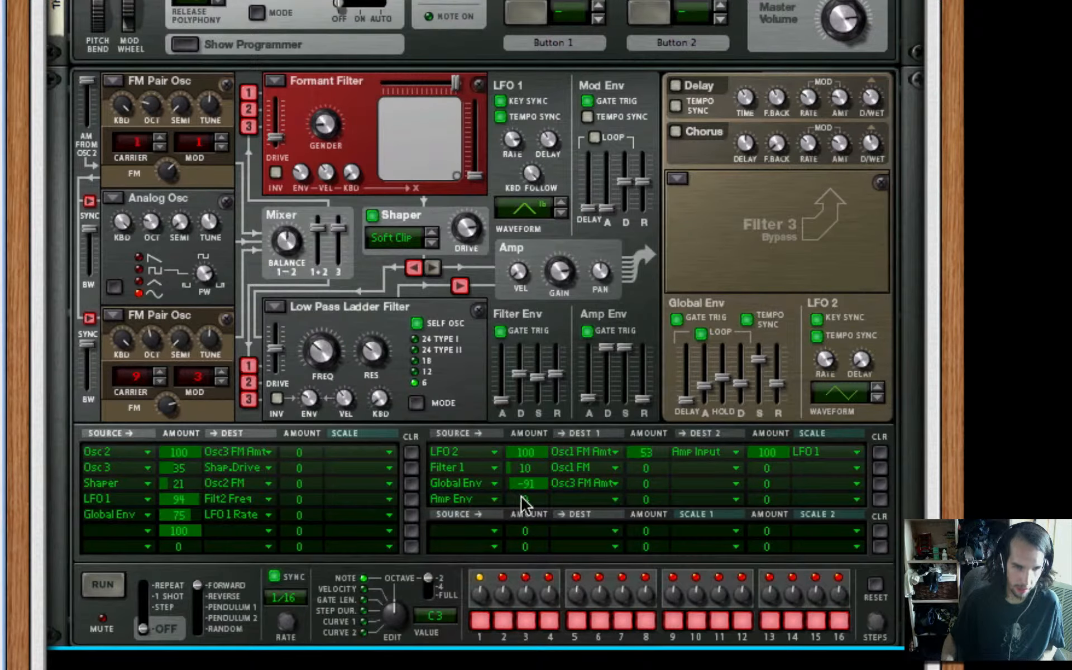
pyautogui.moveTo(521, 496); pyautogui.dragTo(541, 490)
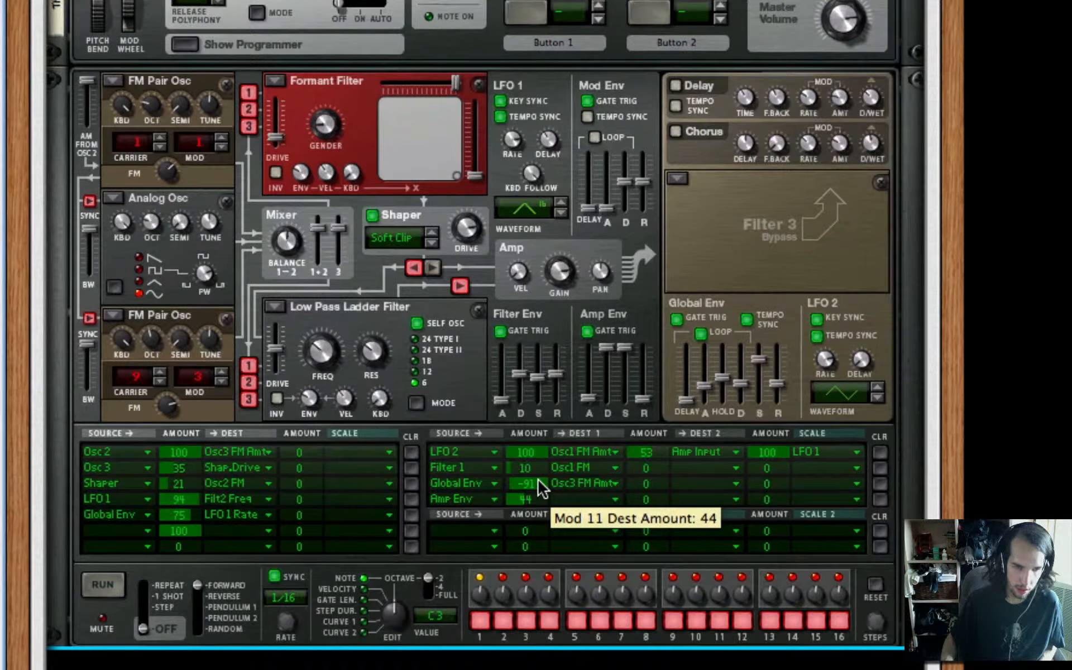
pyautogui.click(591, 503)
pyautogui.moveTo(726, 621)
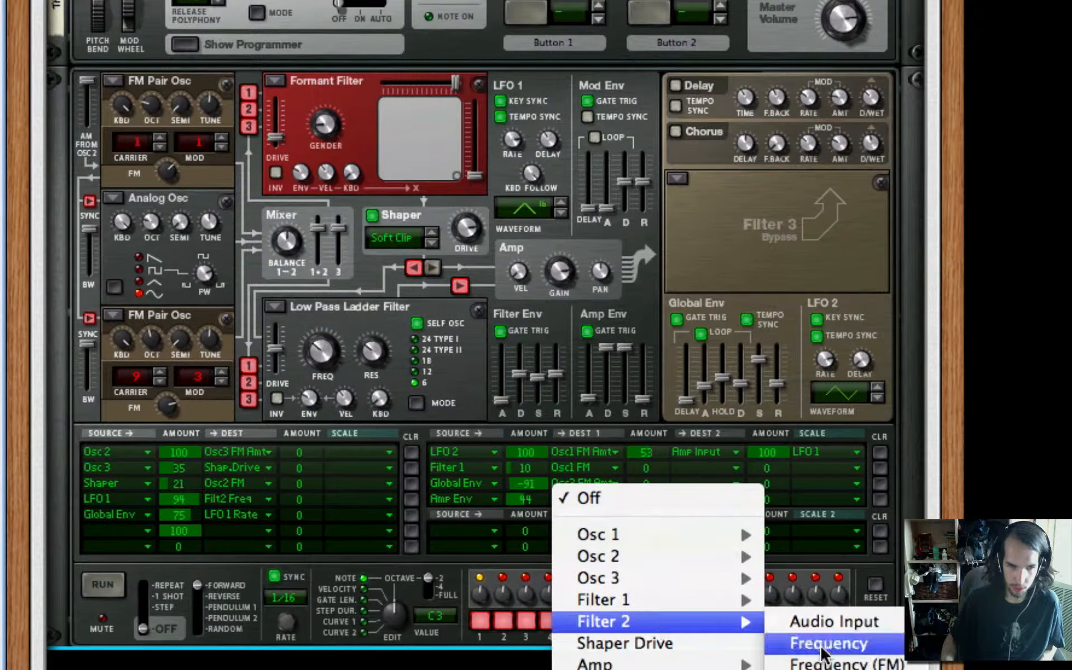
pyautogui.click(826, 647)
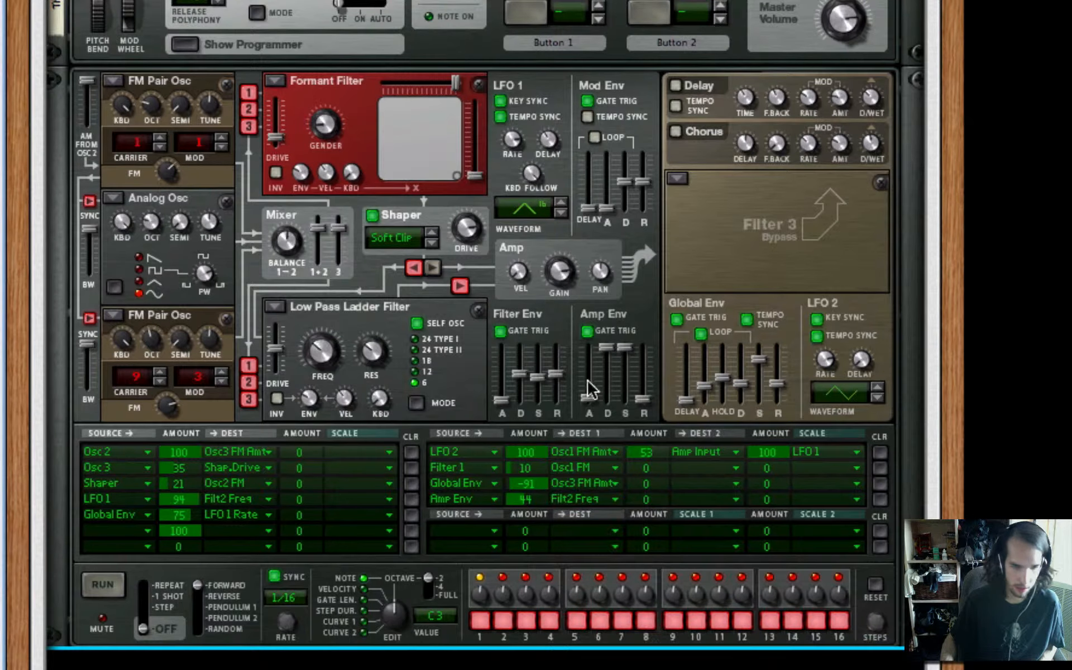
# - Route Rotary 1 to Shaper Drive with an amount of 100 in the first dual-scale modulation row
pyautogui.click(461, 530)
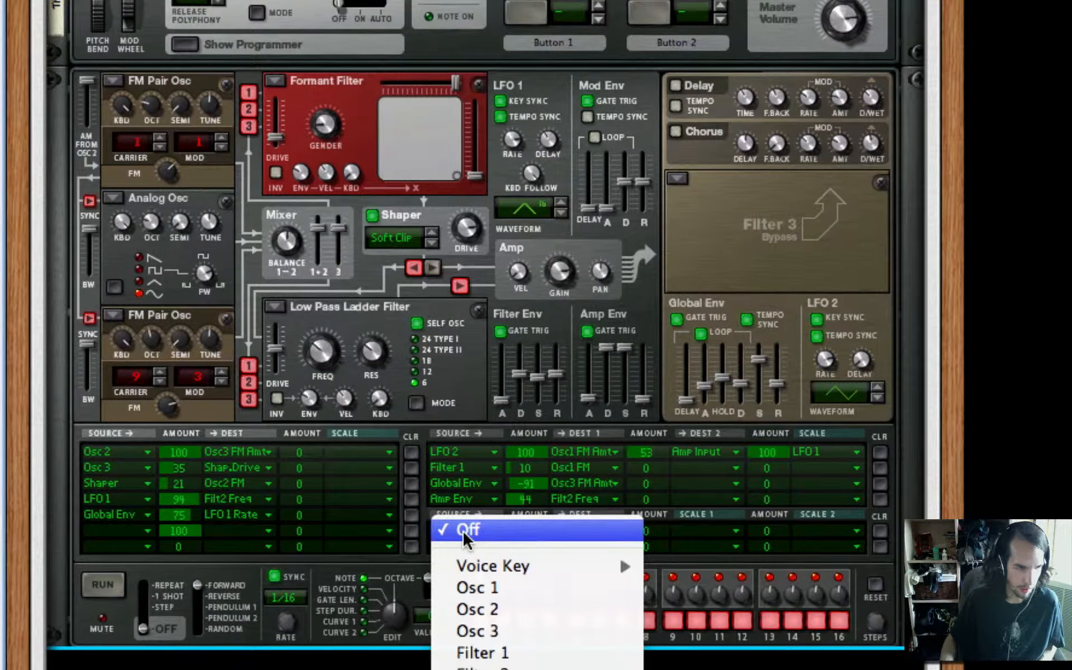
pyautogui.scroll(-5, 468, 537)
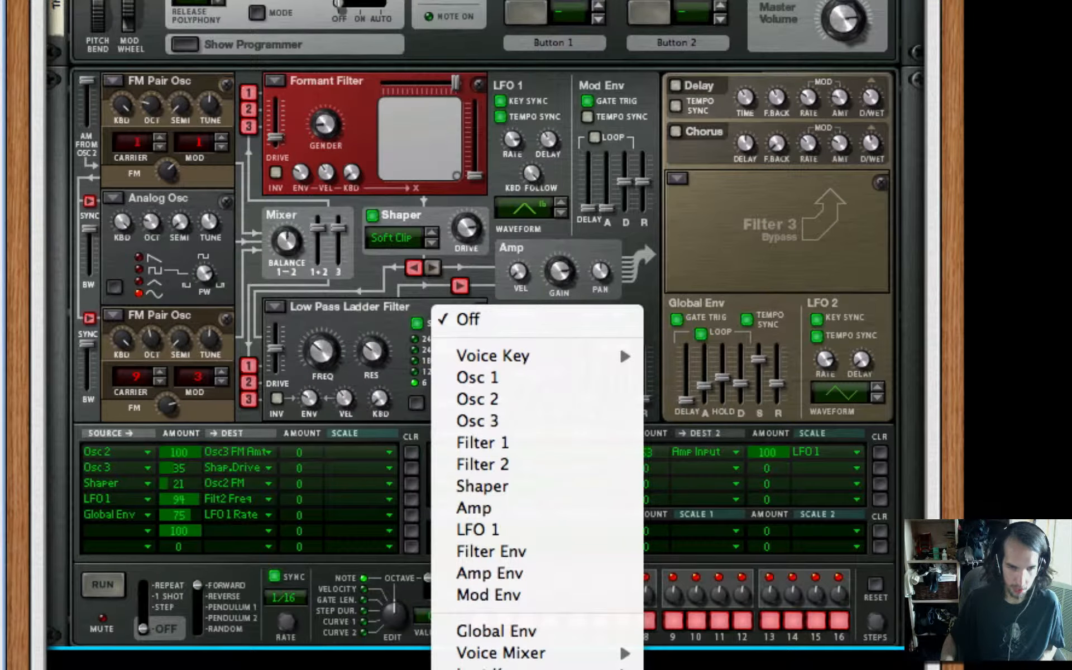
pyautogui.click(681, 668)
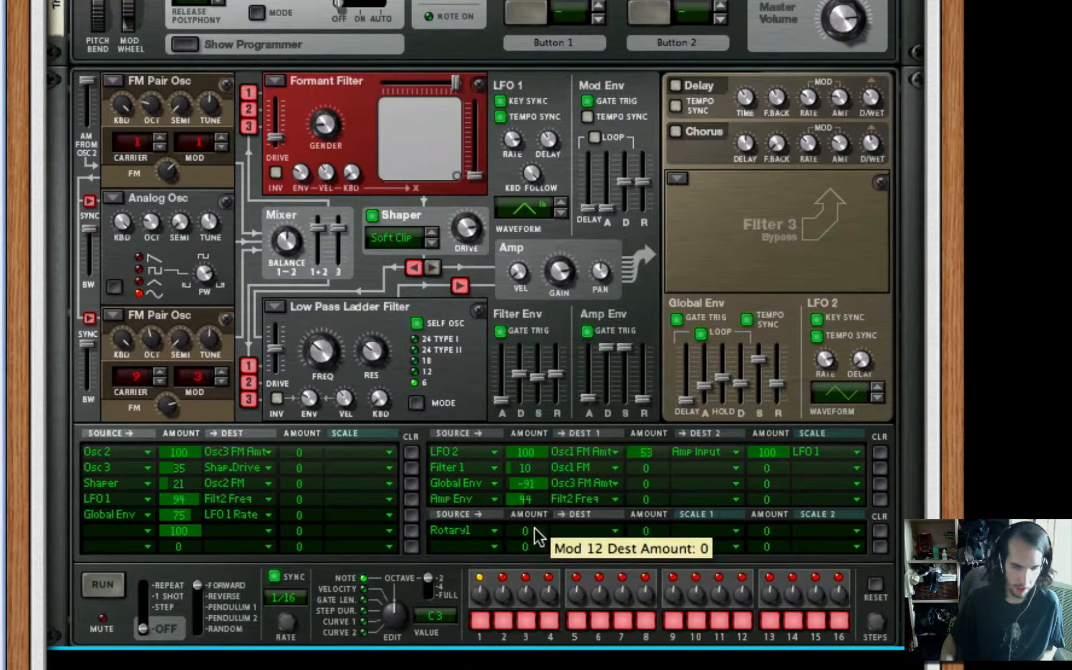
pyautogui.moveTo(535, 532); pyautogui.dragTo(581, 167)
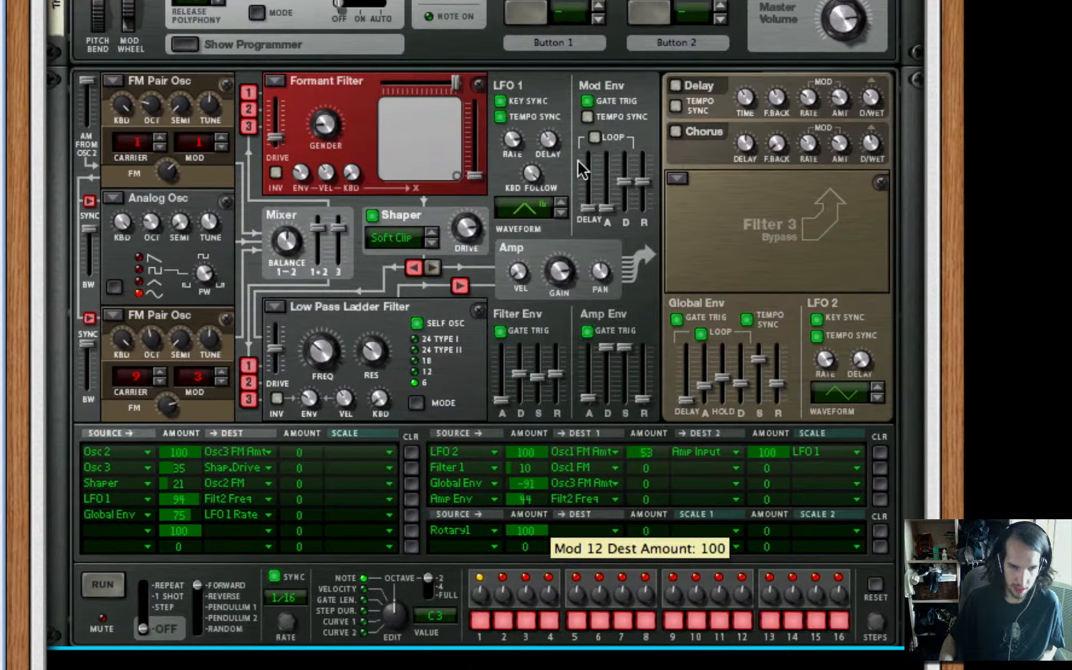
pyautogui.click(613, 530)
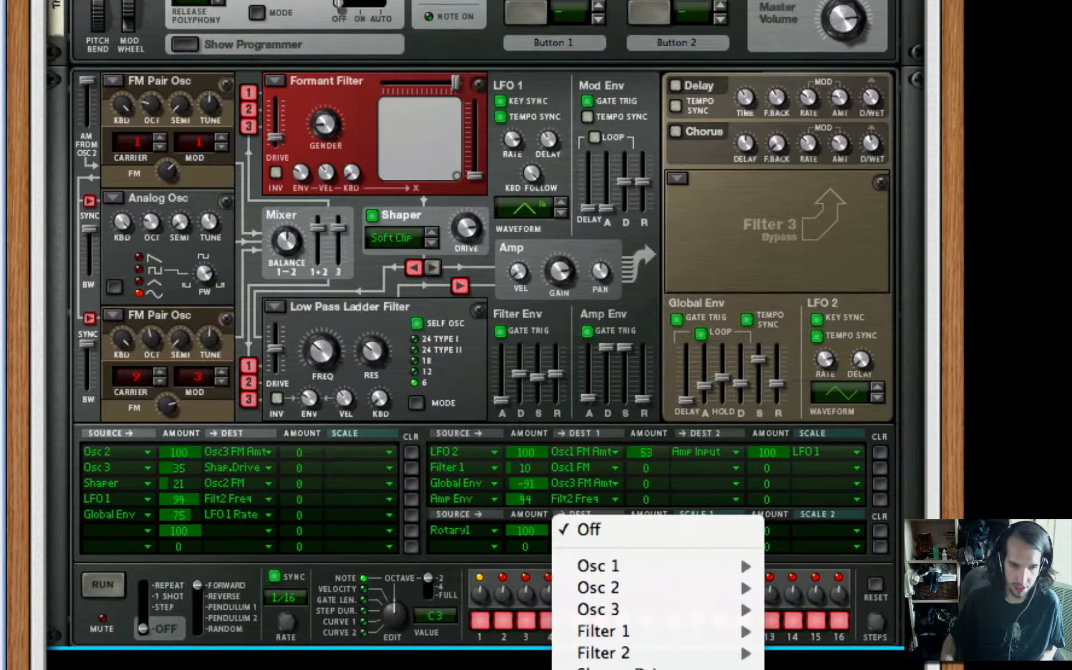
pyautogui.click(620, 668)
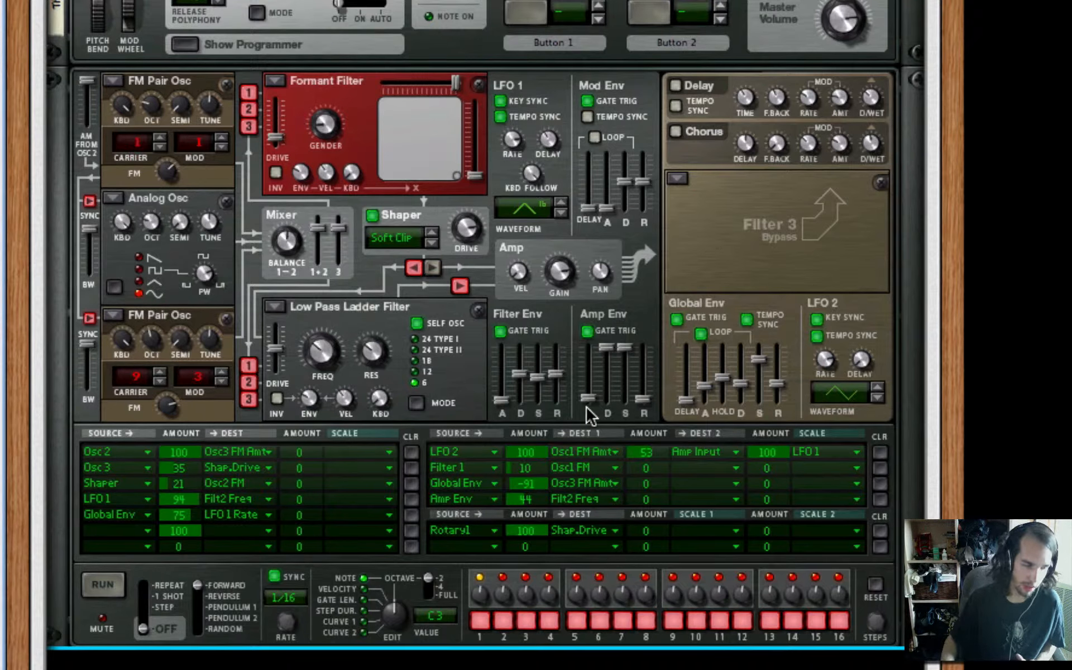
# - Route Amp to Shaper Drive with an amount of 100 in the last modulation row
pyautogui.click(443, 550)
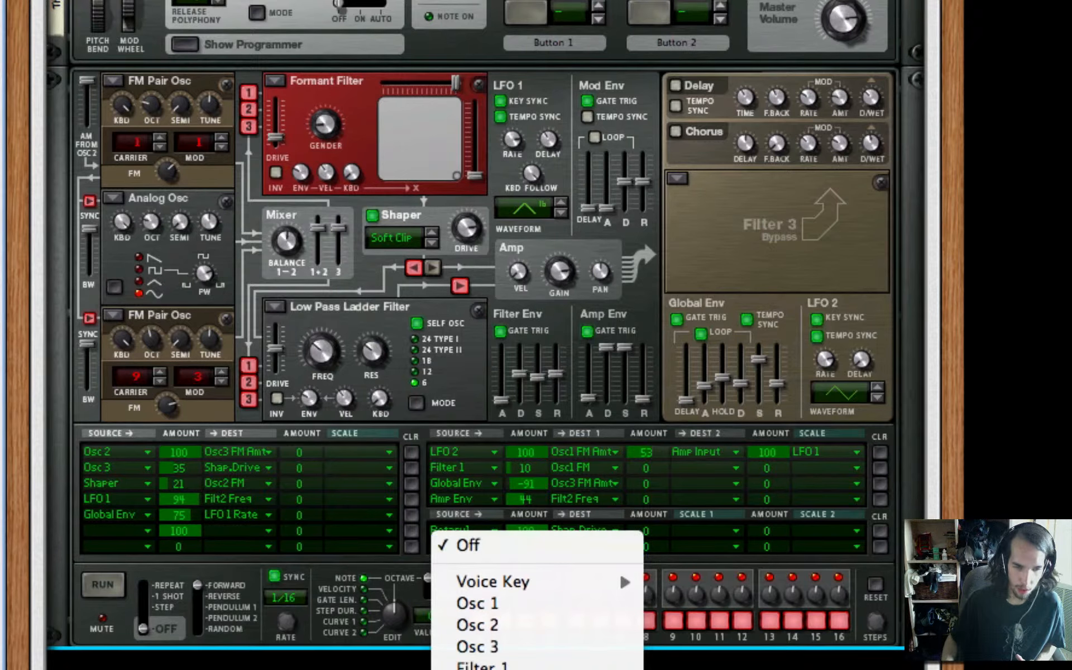
pyautogui.scroll(-3, 528, 665)
pyautogui.click(523, 666)
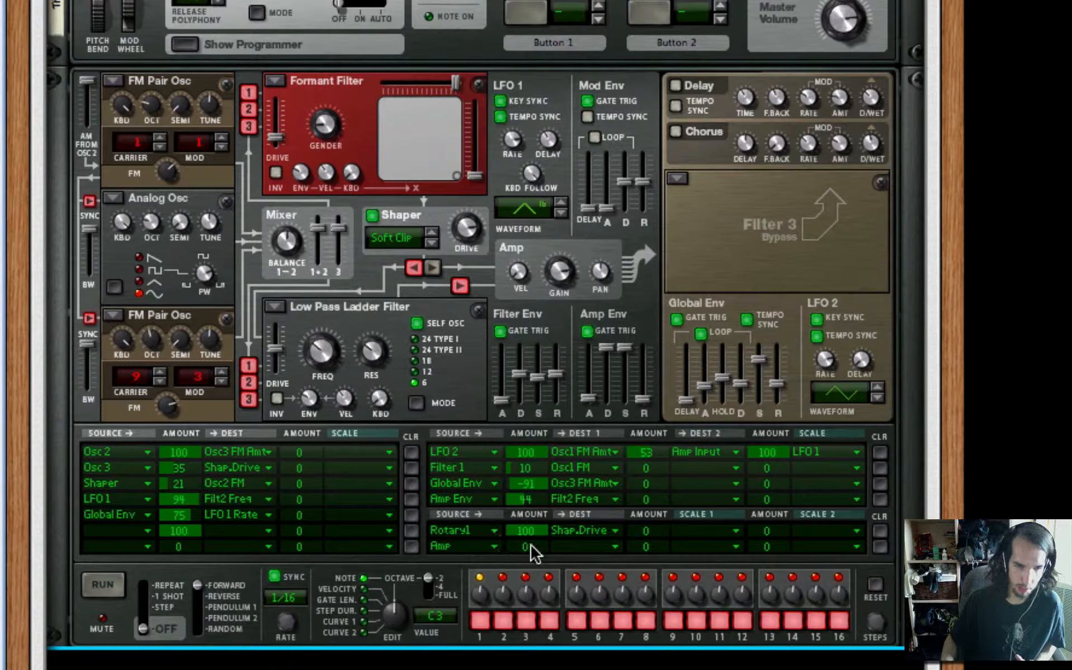
pyautogui.click(605, 550)
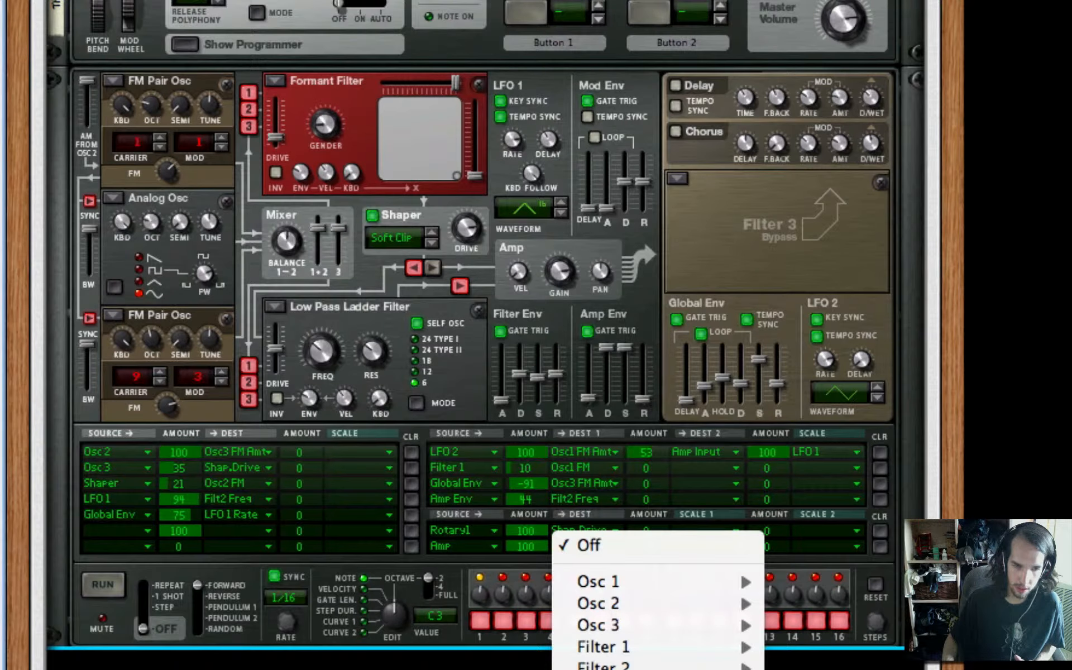
pyautogui.click(665, 669)
# - Scale the Amp to Shaper Drive routing by Amp in both Scale 1 and Scale 2, each with an amount of 100
pyautogui.scroll(-1, 663, 551)
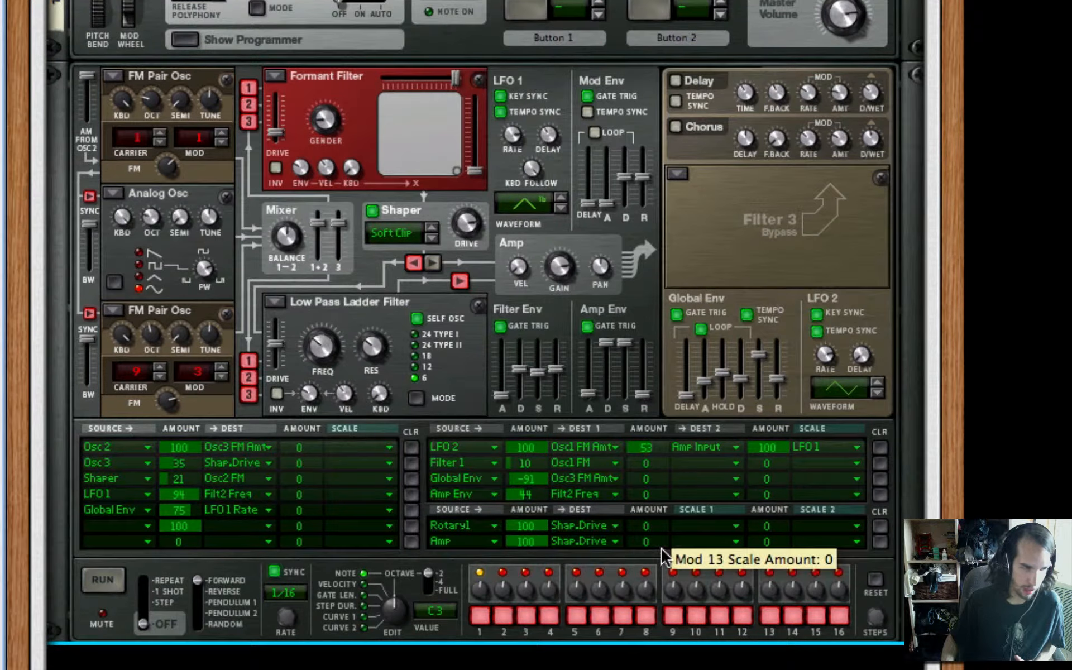
pyautogui.moveTo(662, 549); pyautogui.dragTo(665, 517)
pyautogui.click(721, 546)
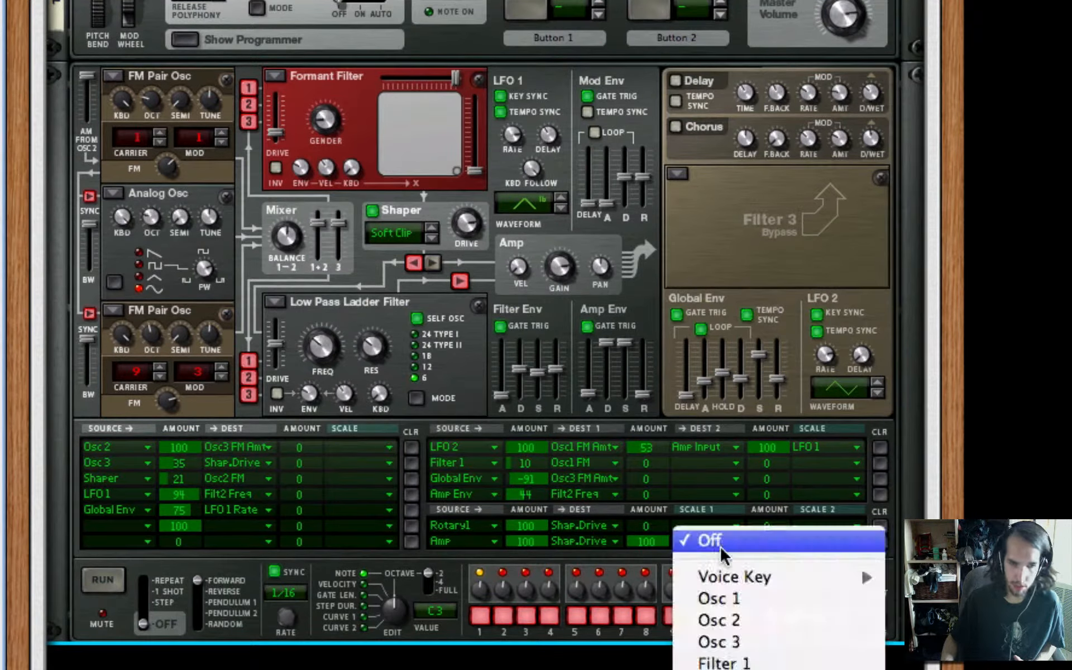
pyautogui.click(726, 669)
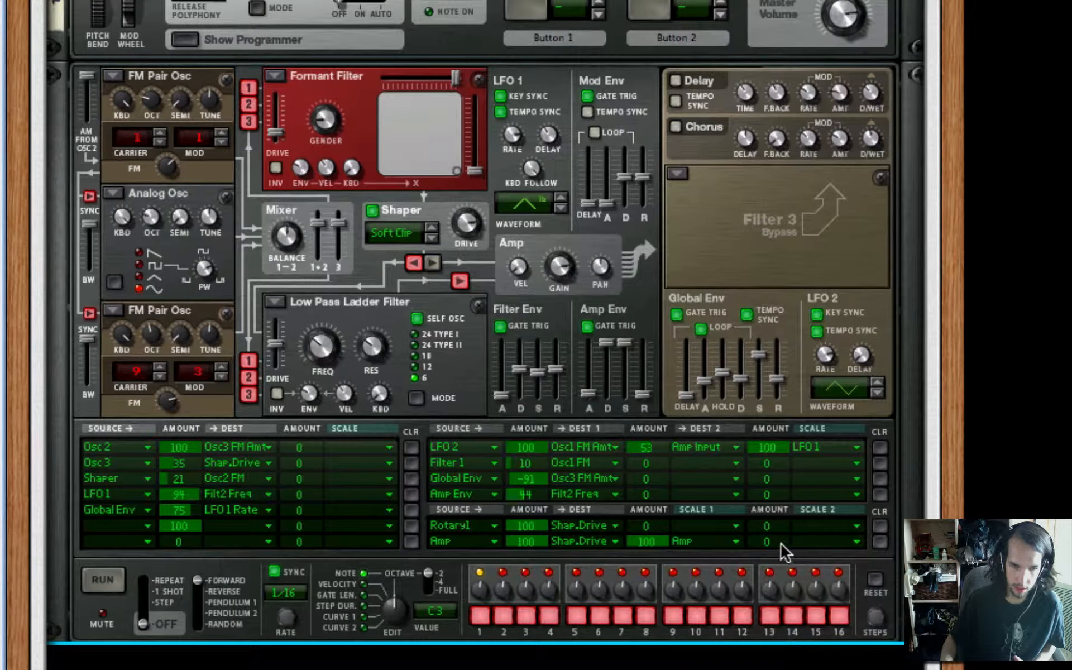
pyautogui.moveTo(780, 542); pyautogui.dragTo(847, 290)
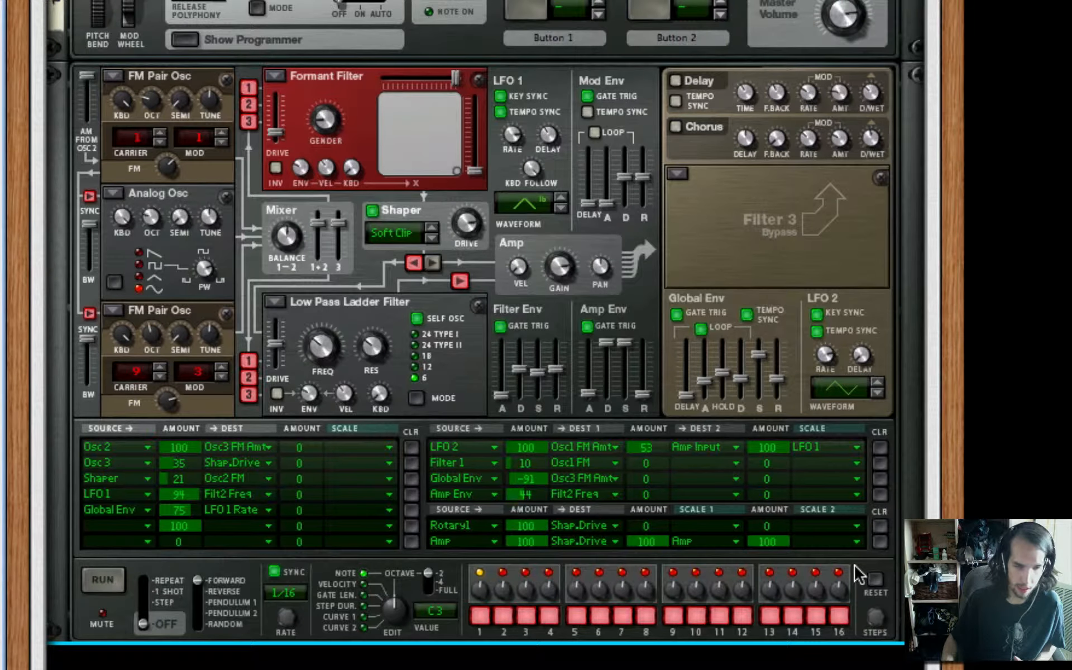
pyautogui.click(847, 539)
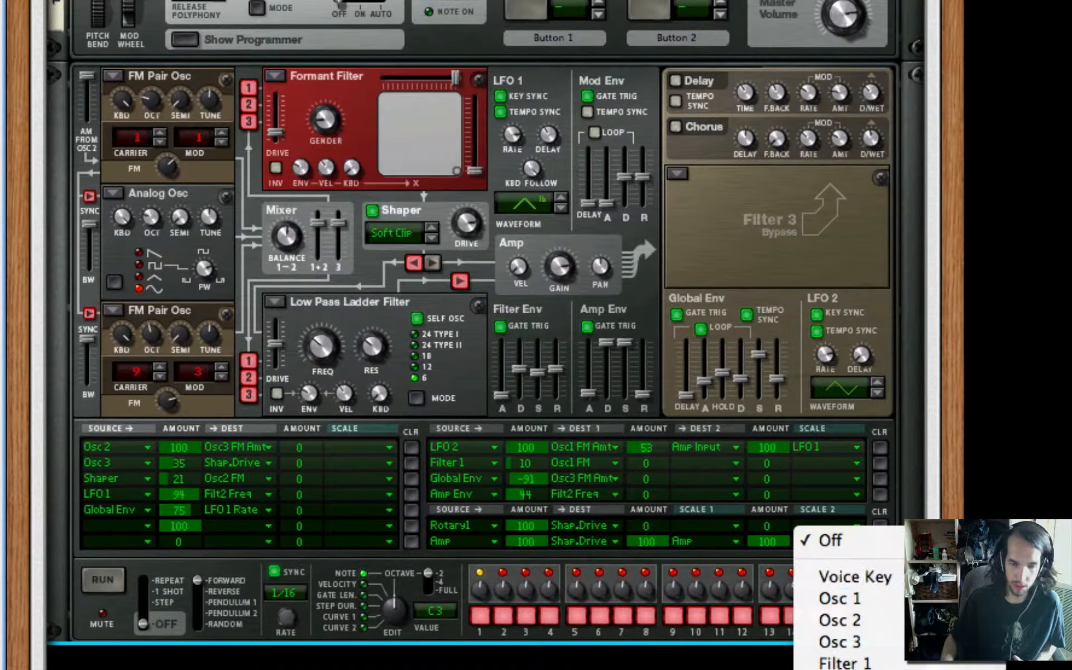
pyautogui.click(843, 669)
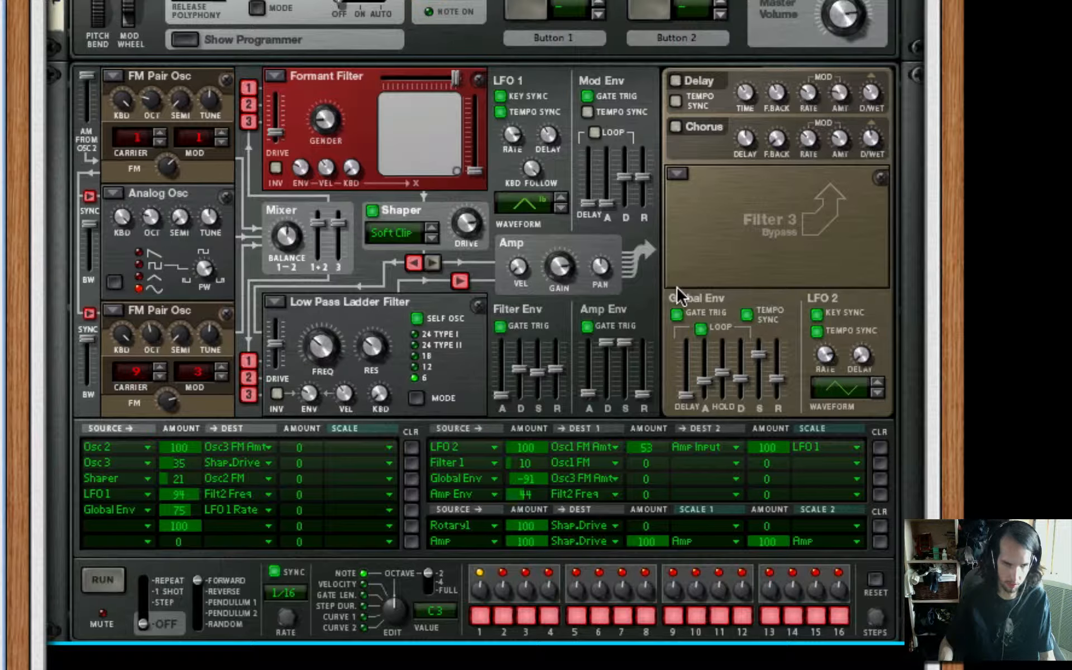
# - Add an RV7000 Advanced Reverb below Thor and set its Dry/Wet to 38 and Decay to 21
pyautogui.scroll(-3, 312, 296)
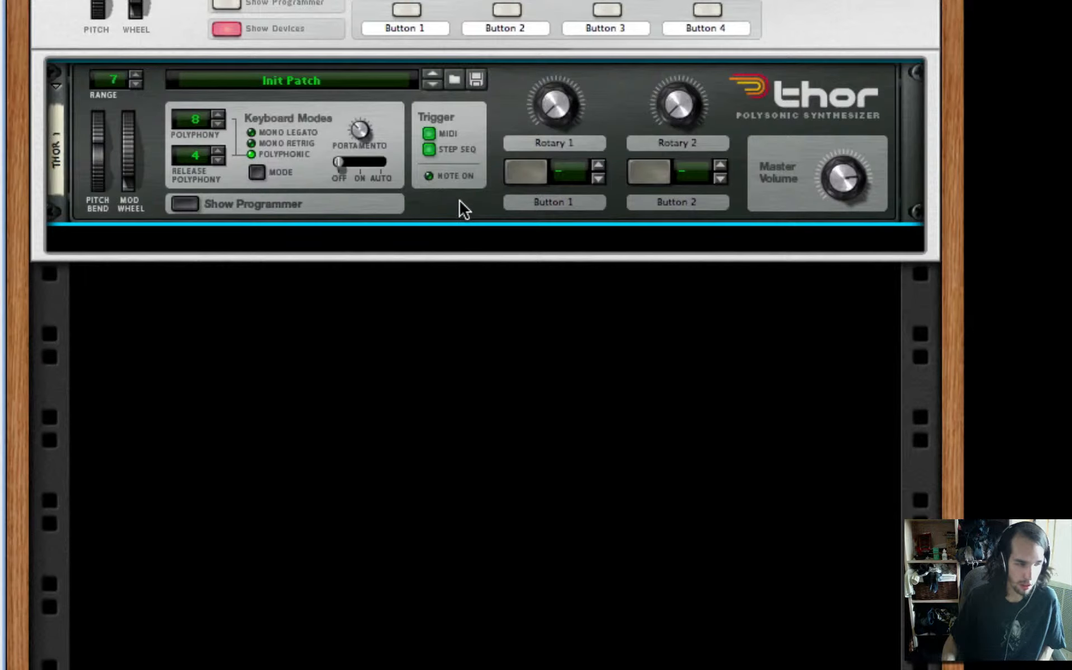
pyautogui.rightClick(467, 200)
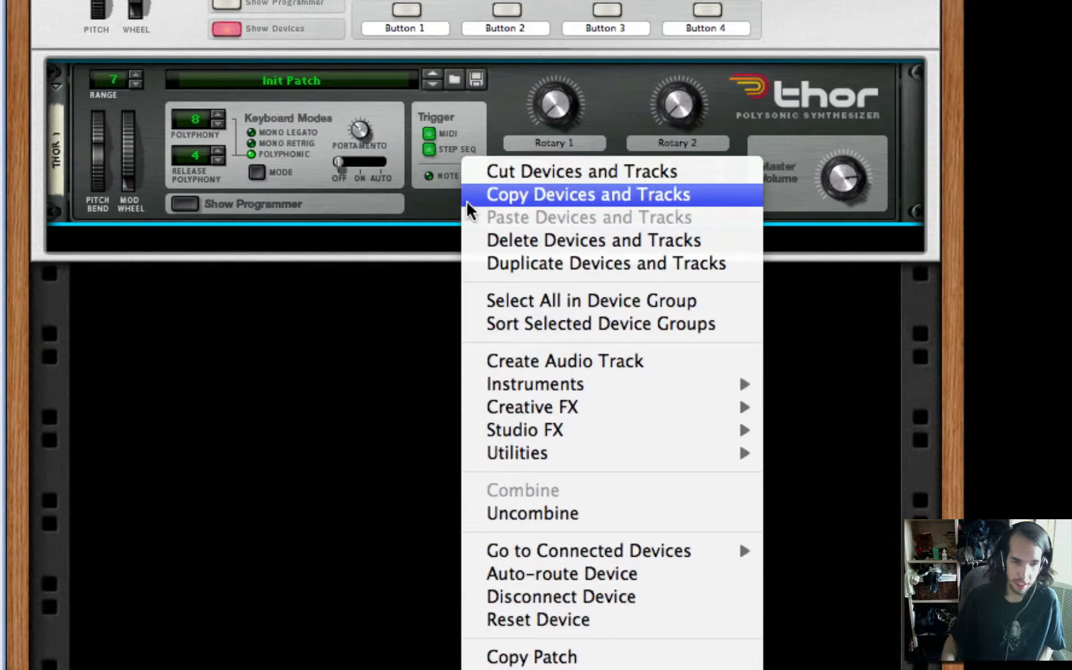
pyautogui.moveTo(683, 430)
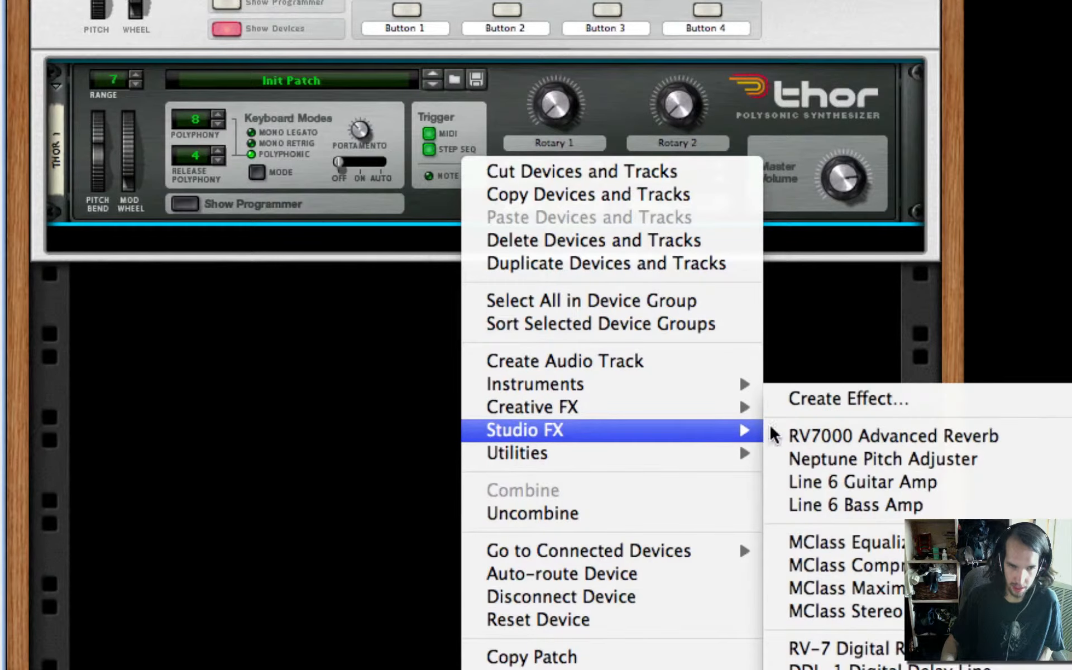
pyautogui.click(948, 437)
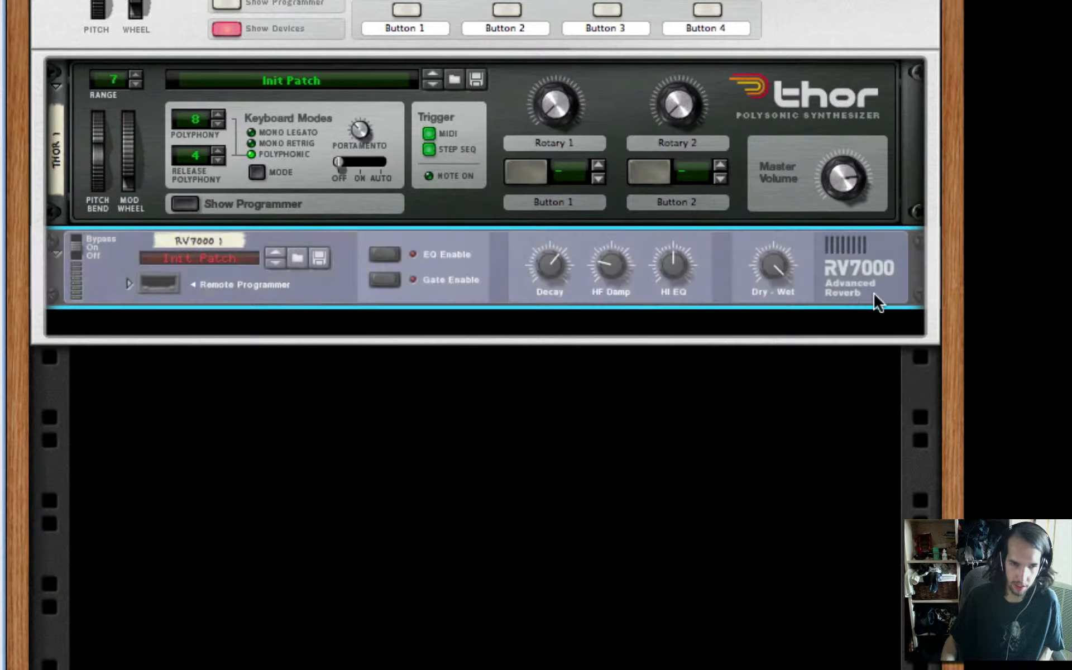
pyautogui.moveTo(774, 271); pyautogui.dragTo(768, 329)
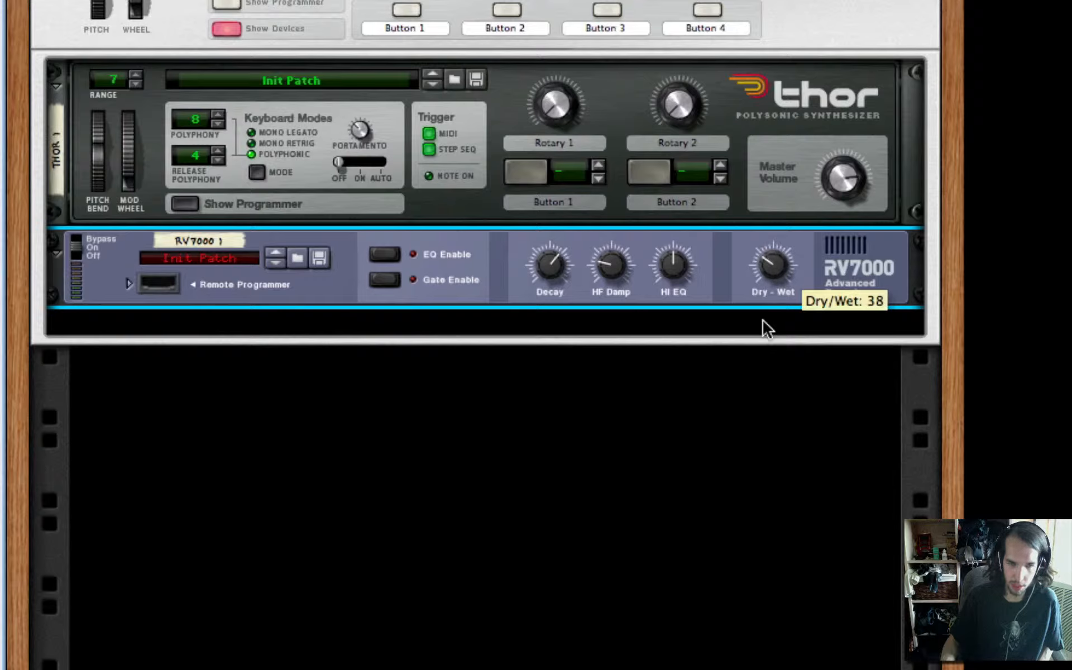
pyautogui.moveTo(547, 263); pyautogui.dragTo(547, 298)
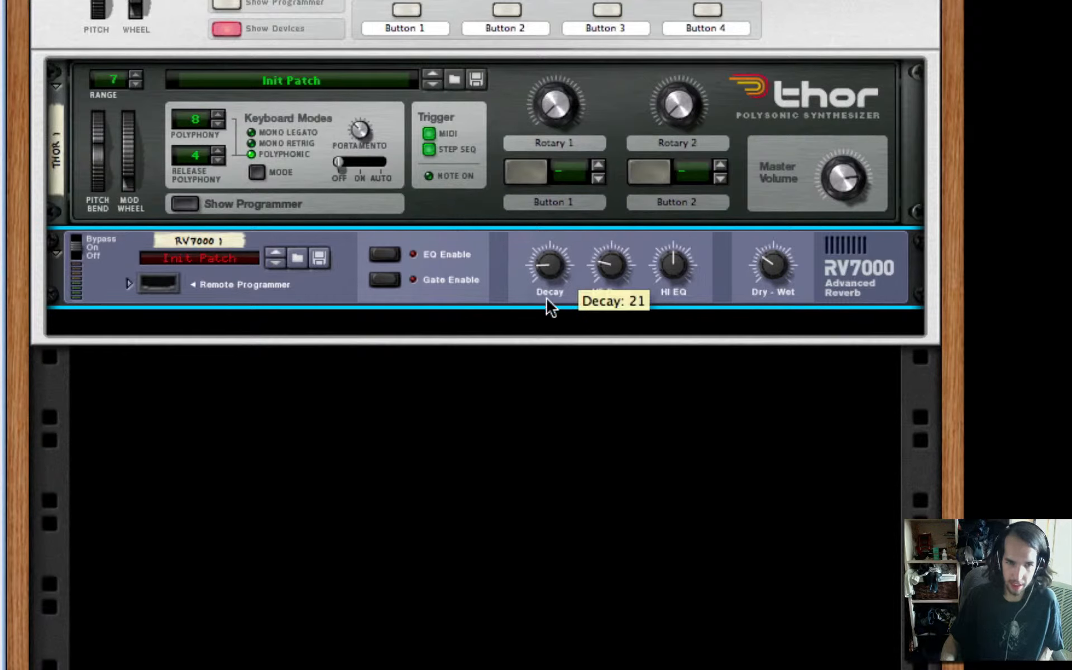
# - Add a Line 6 Bass Amp below the RV7000 reverb
pyautogui.rightClick(722, 273)
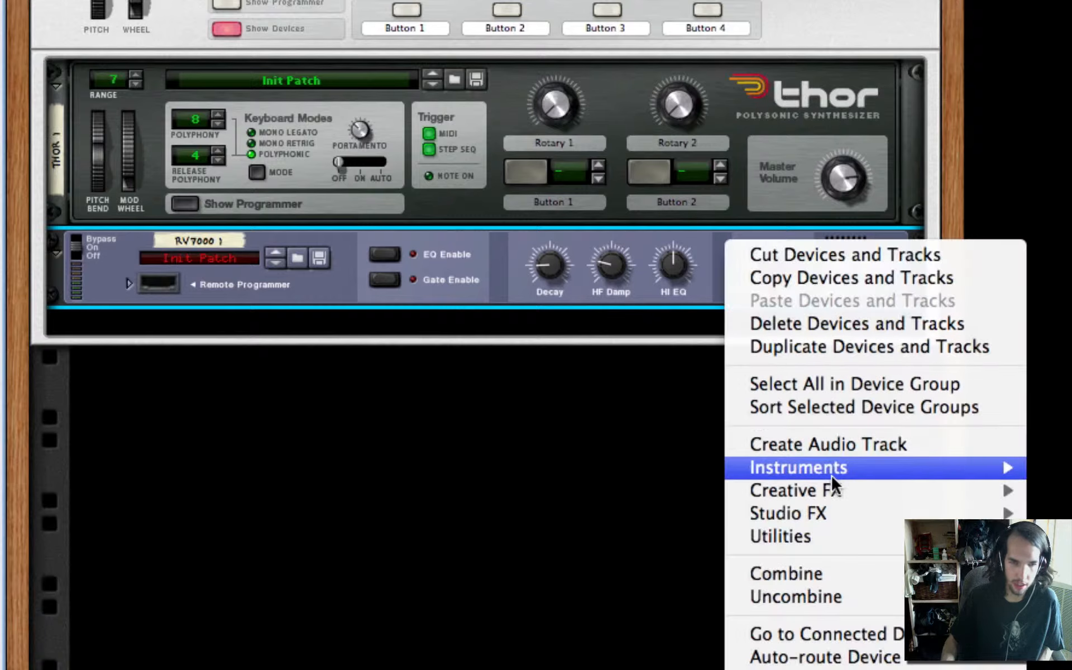
pyautogui.moveTo(842, 510)
pyautogui.click(1061, 505)
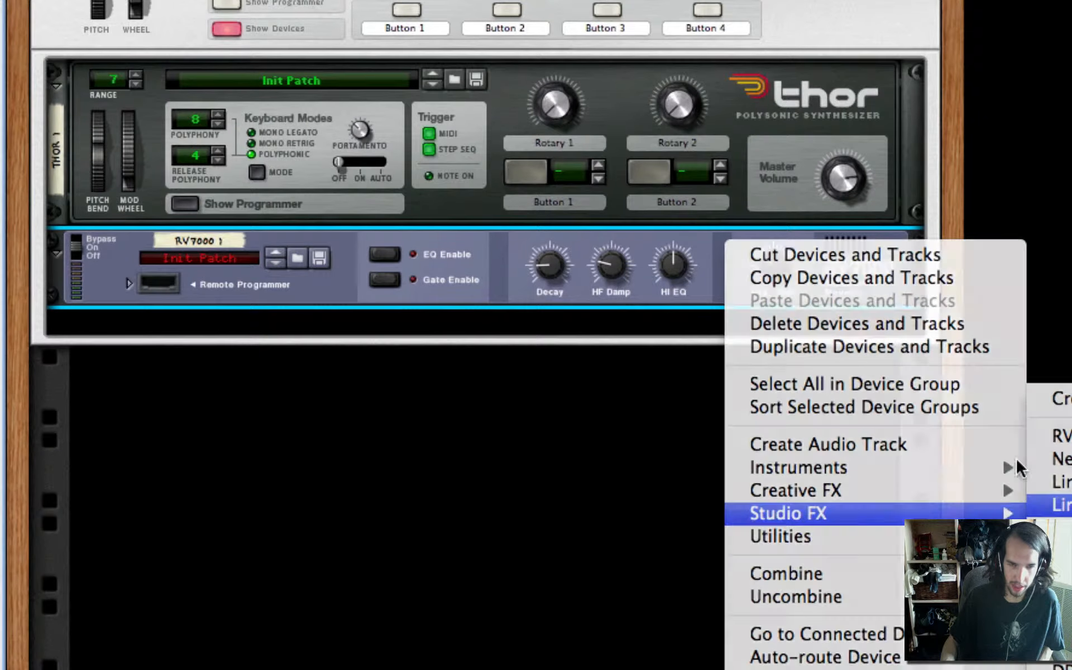
pyautogui.click(187, 365)
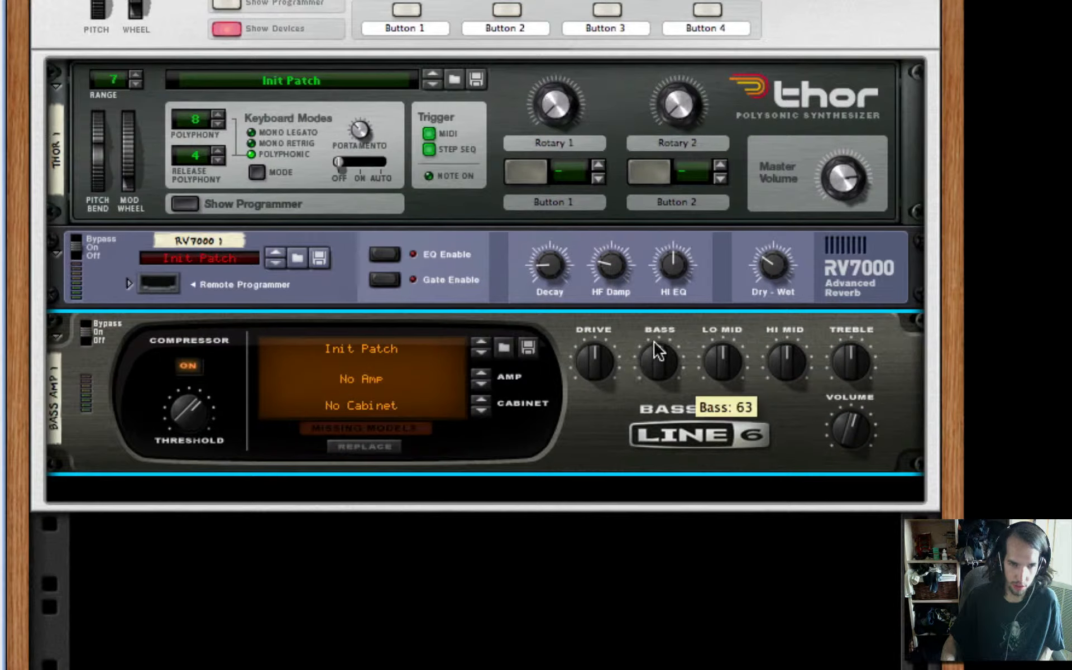
# - Add two MClass Equalizers in series below the Line 6 Bass Amp
pyautogui.rightClick(682, 435)
pyautogui.moveTo(835, 511)
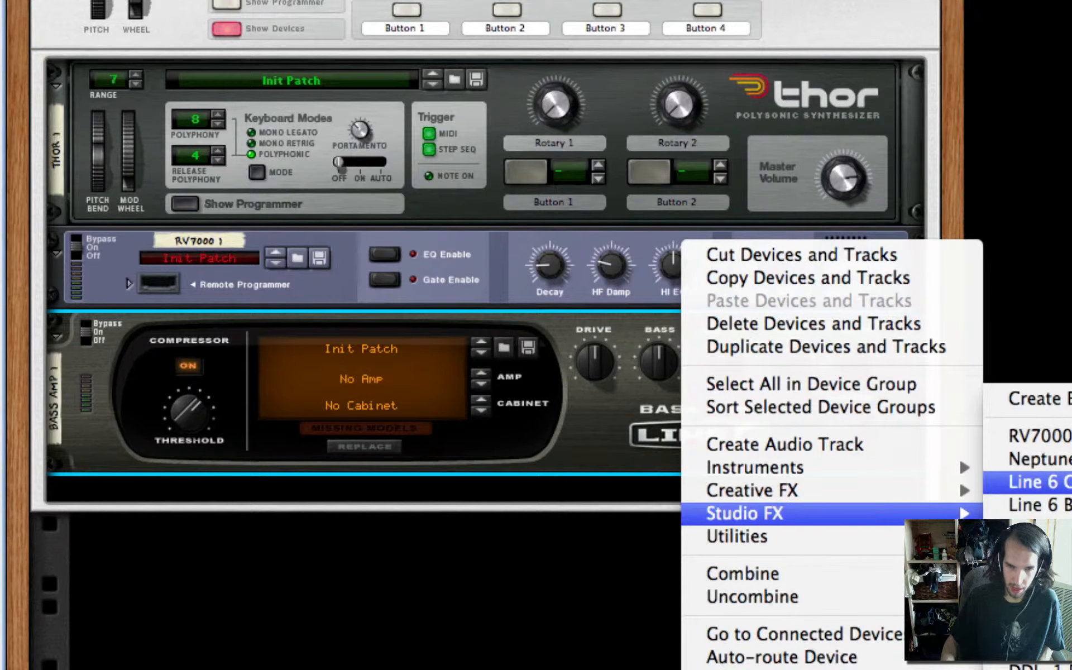
pyautogui.click(1055, 565)
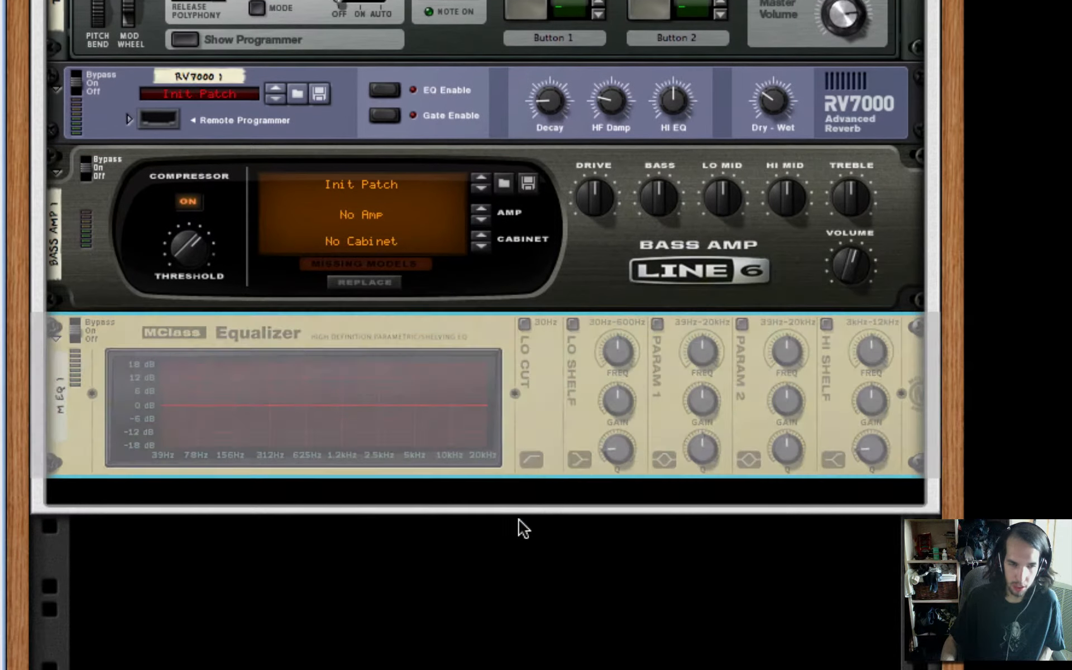
pyautogui.rightClick(545, 430)
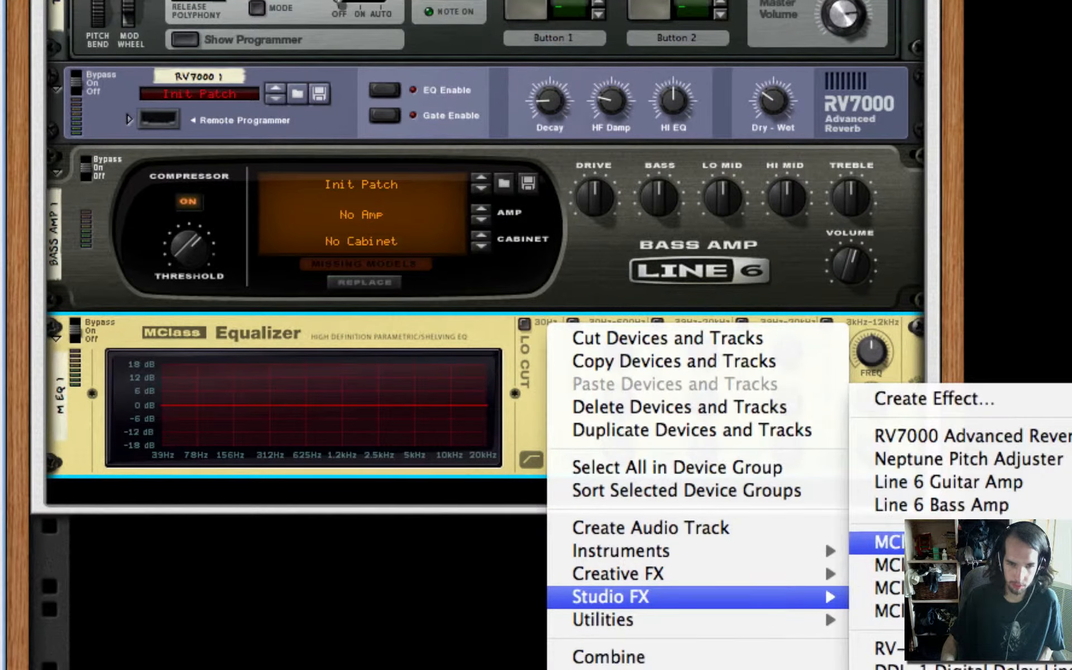
pyautogui.press('Escape')
# - Add a Scream 4 distortion unit below the second MClass Equalizer
pyautogui.rightClick(565, 419)
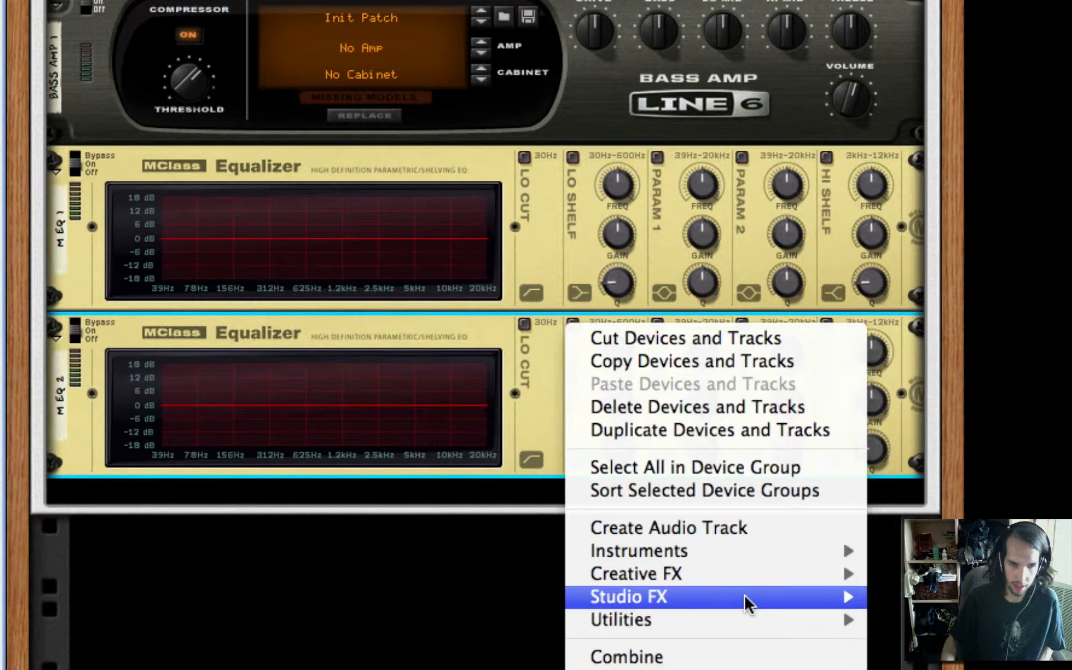
pyautogui.moveTo(745, 596)
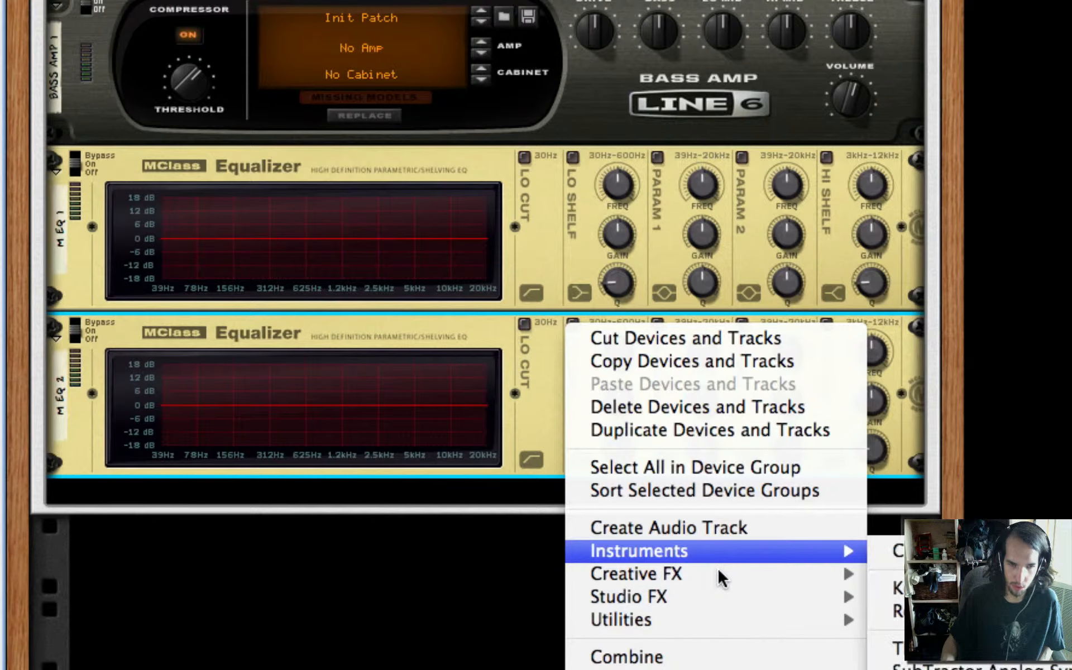
pyautogui.moveTo(721, 574)
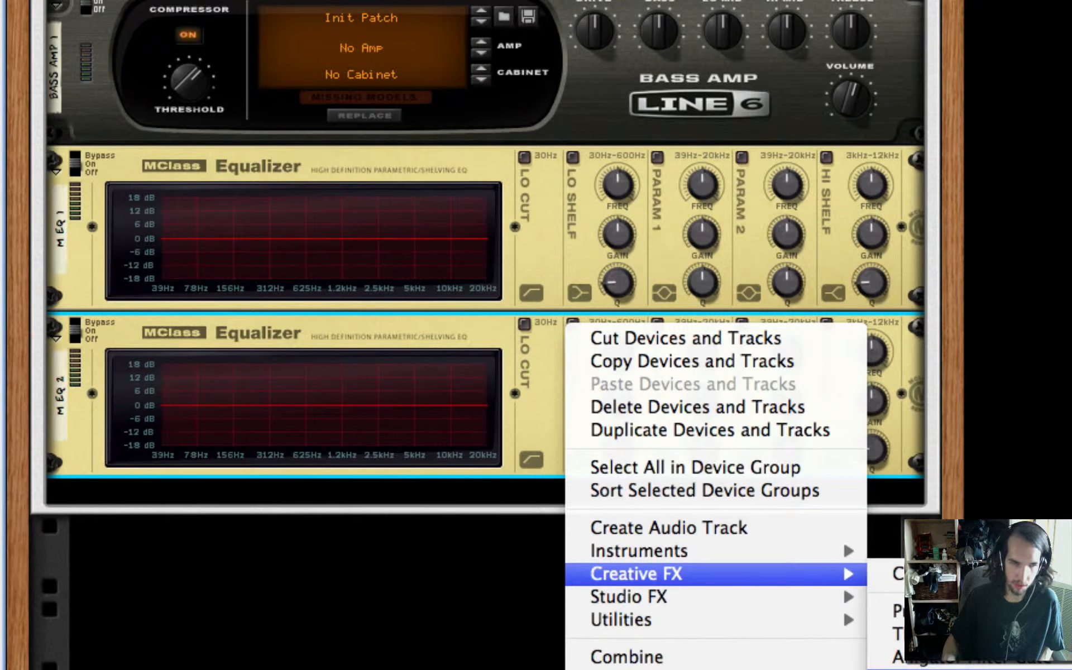
pyautogui.click(949, 669)
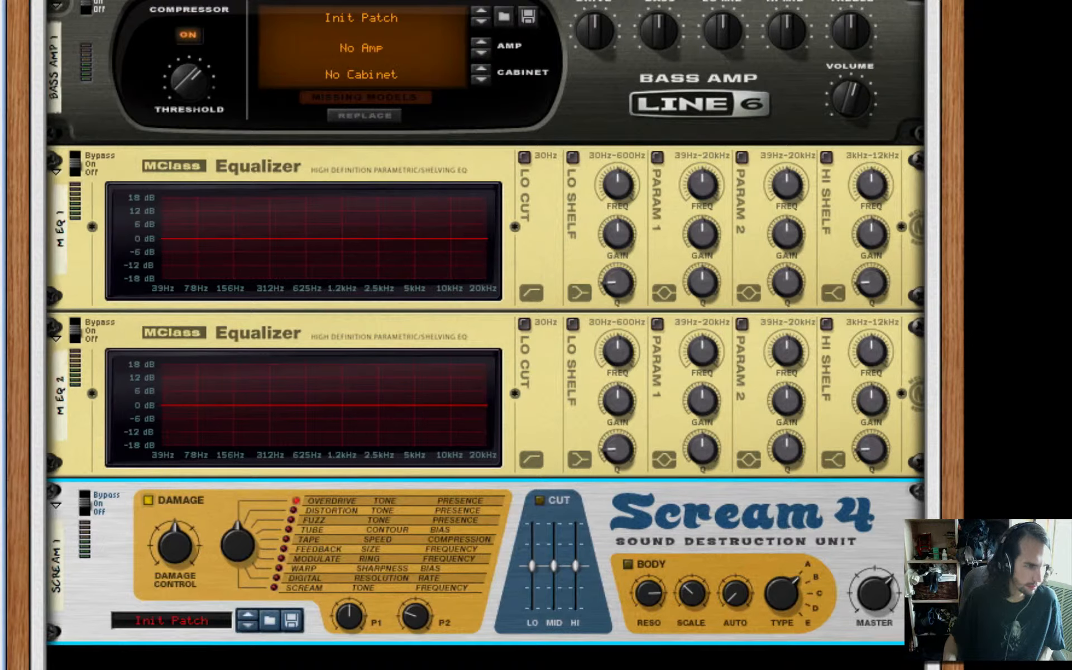
# - Enable the first equalizer's low cut and both parametric bands, and shape Param 1 into a deep, narrow cut around 210 Hz
pyautogui.click(524, 156)
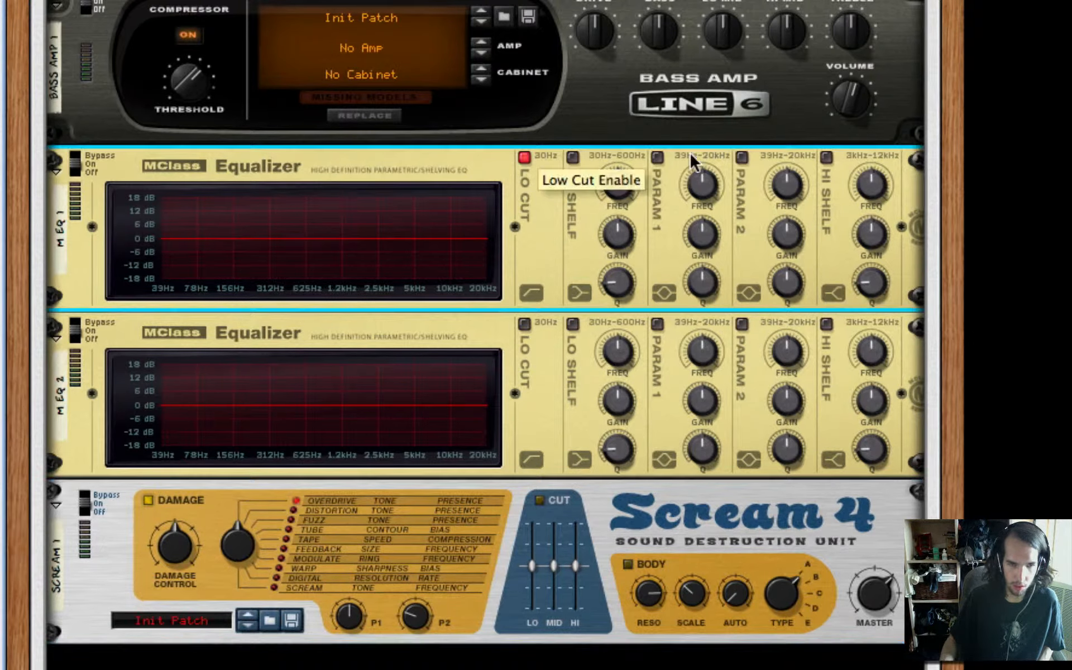
pyautogui.click(657, 157)
pyautogui.click(742, 157)
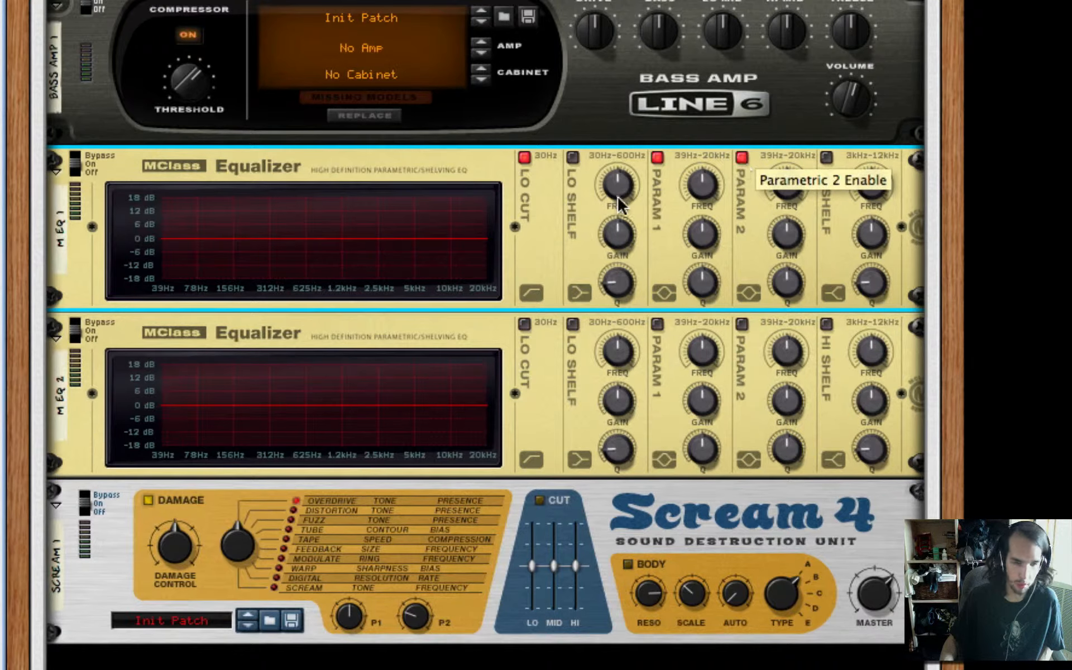
pyautogui.moveTo(709, 193); pyautogui.dragTo(701, 266)
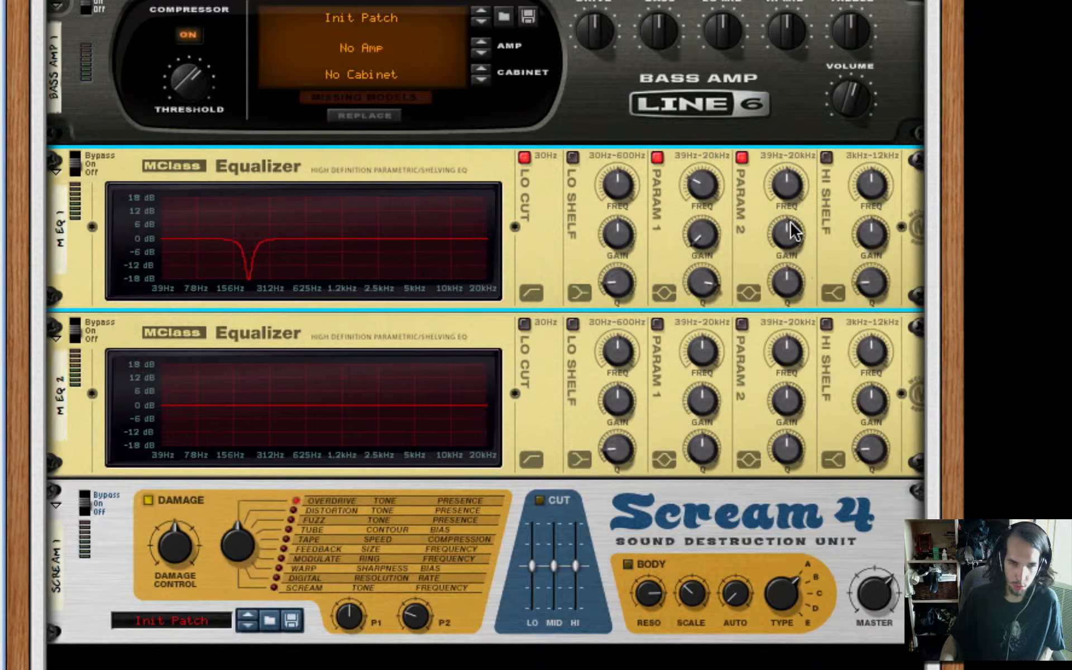
# - Boost Param 2 on the first equalizer by about 14 dB at 334 Hz with a Q of 10.5
pyautogui.moveTo(793, 234); pyautogui.dragTo(786, 196)
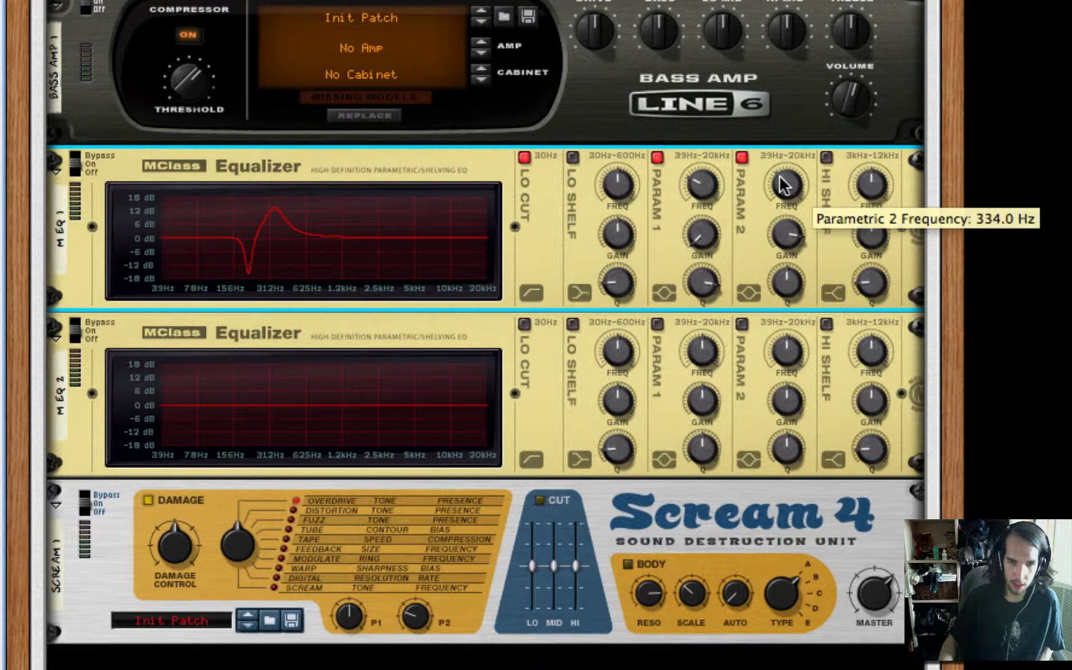
pyautogui.moveTo(799, 283); pyautogui.dragTo(801, 283)
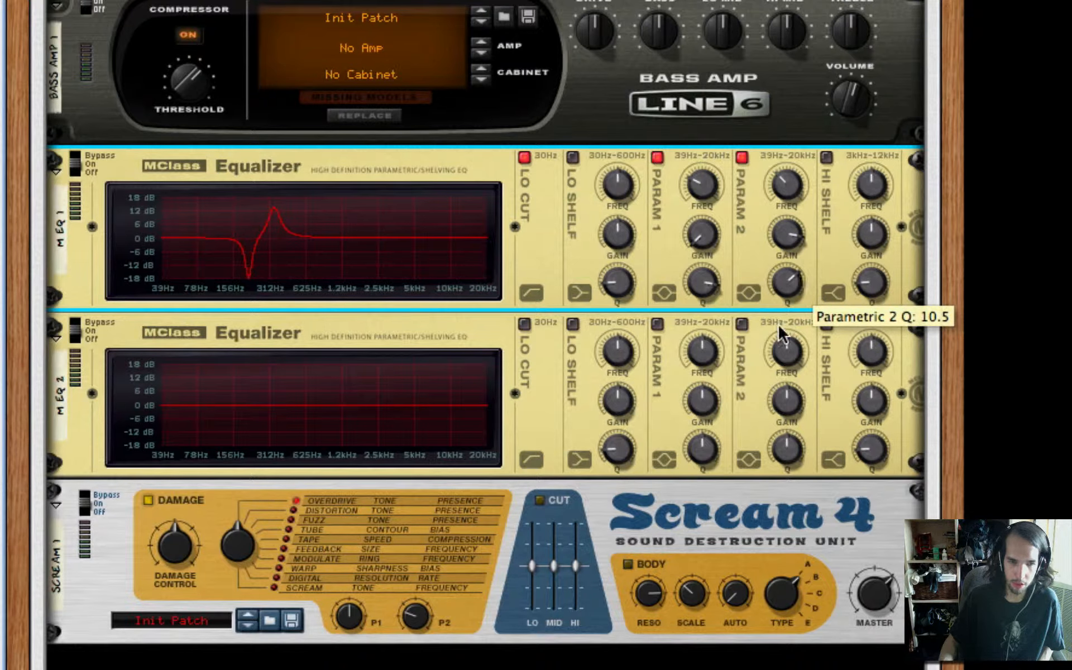
# - Enable Param 1 on the second equalizer and set a cut of -18.3 dB around 650 Hz
pyautogui.click(657, 322)
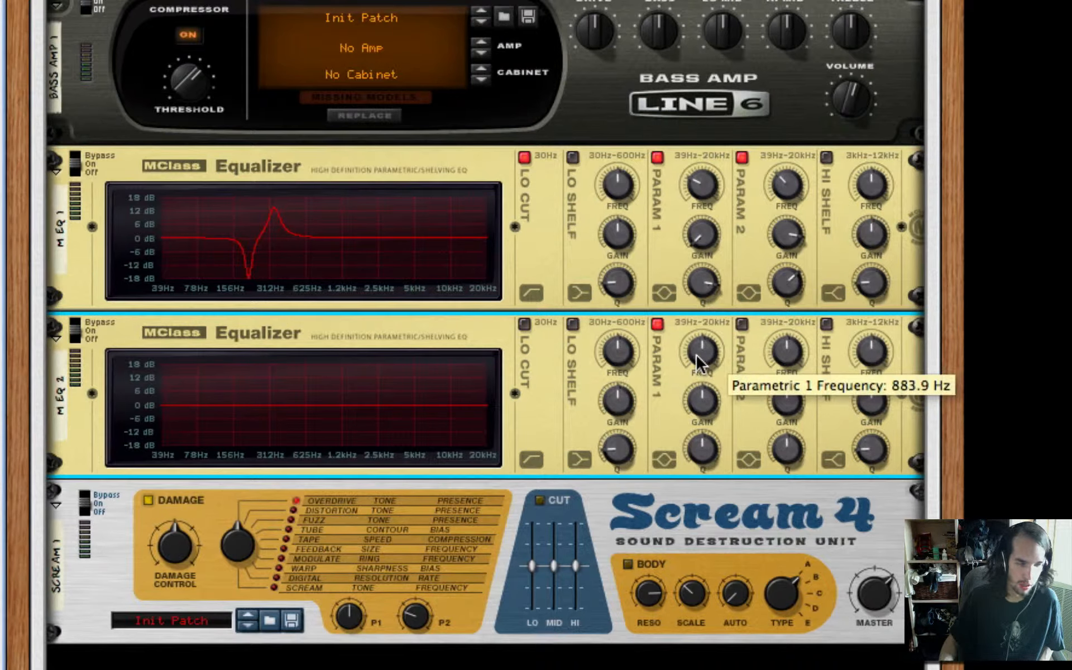
pyautogui.moveTo(705, 362); pyautogui.dragTo(701, 358)
pyautogui.moveTo(702, 401); pyautogui.dragTo(702, 416)
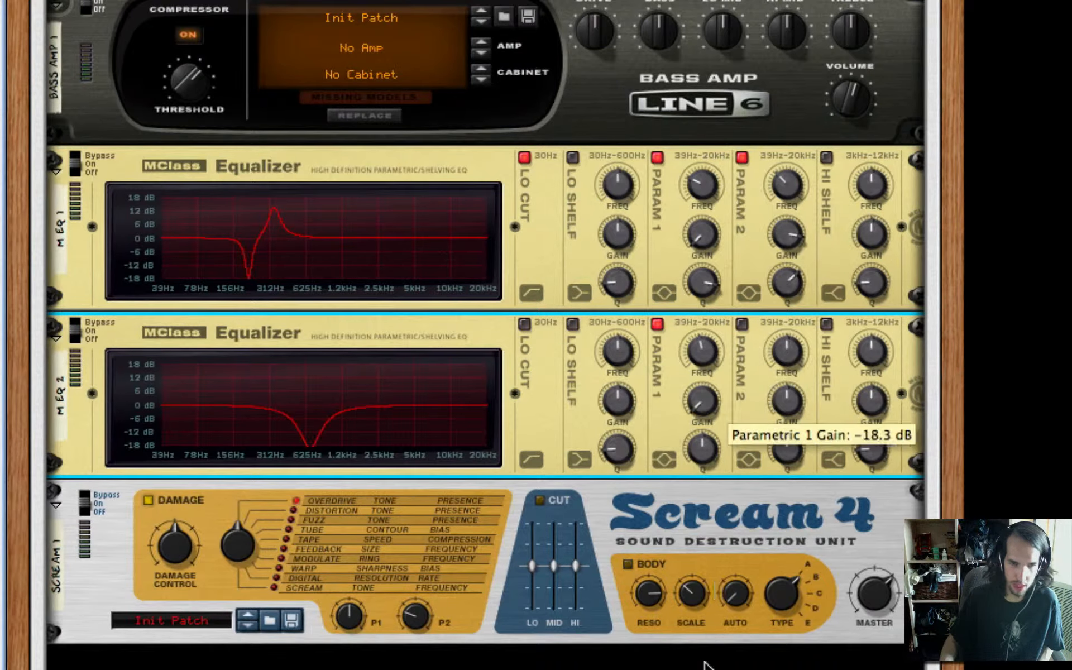
# - Set the Scream 4 damage type to Fuzz with a lower Damage Control and a slightly lower P2 amount
pyautogui.scroll(-3, 762, 402)
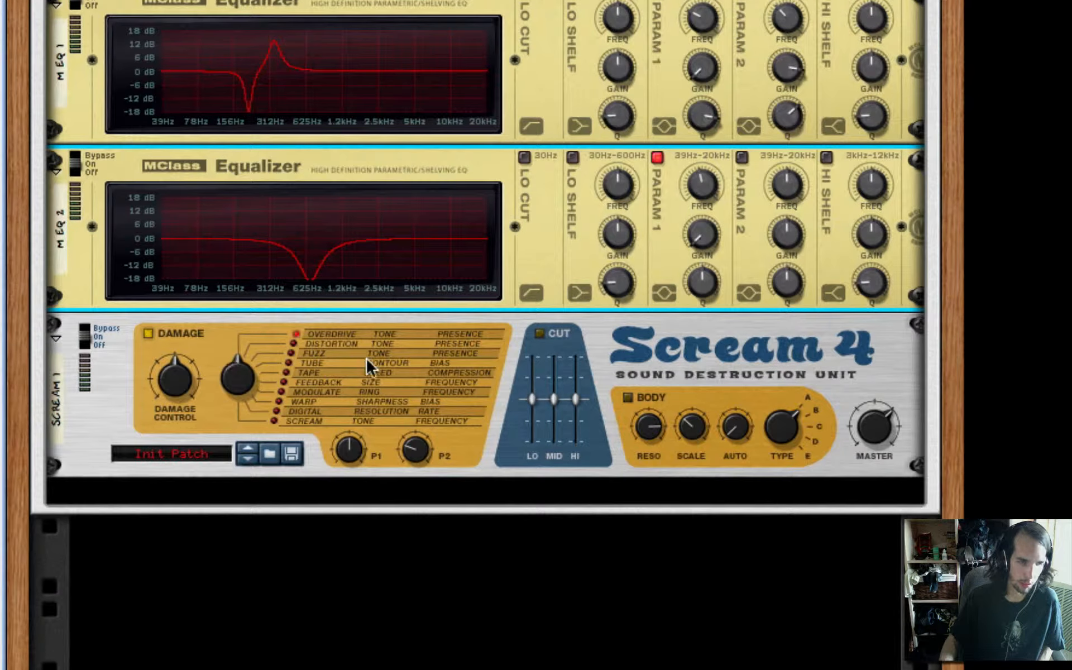
pyautogui.moveTo(159, 391); pyautogui.dragTo(162, 401)
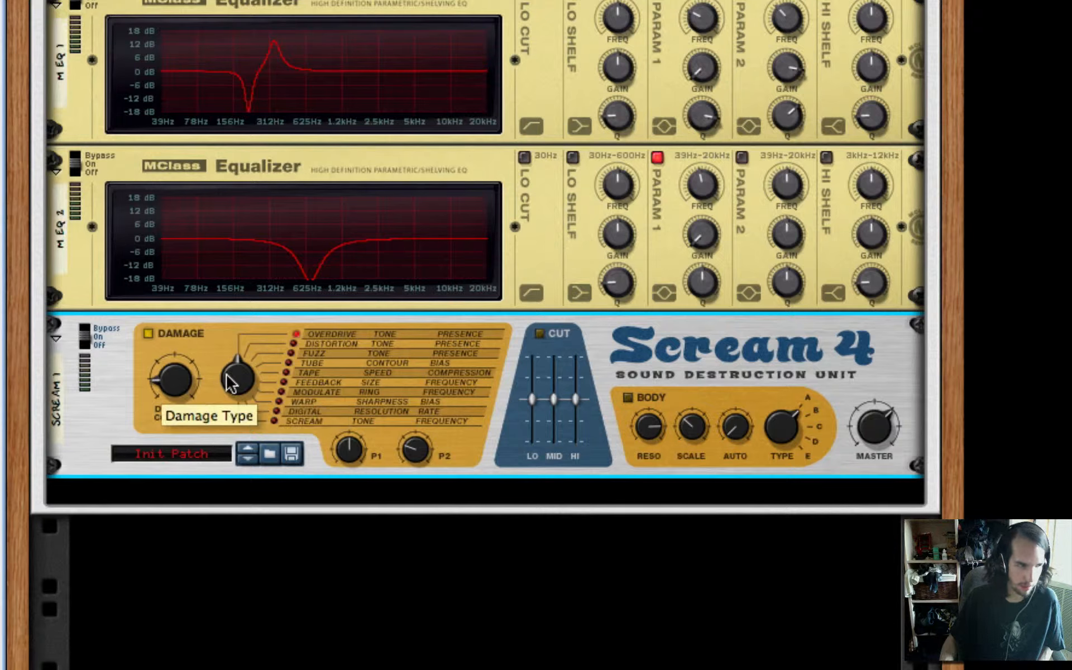
pyautogui.moveTo(250, 374); pyautogui.dragTo(247, 366)
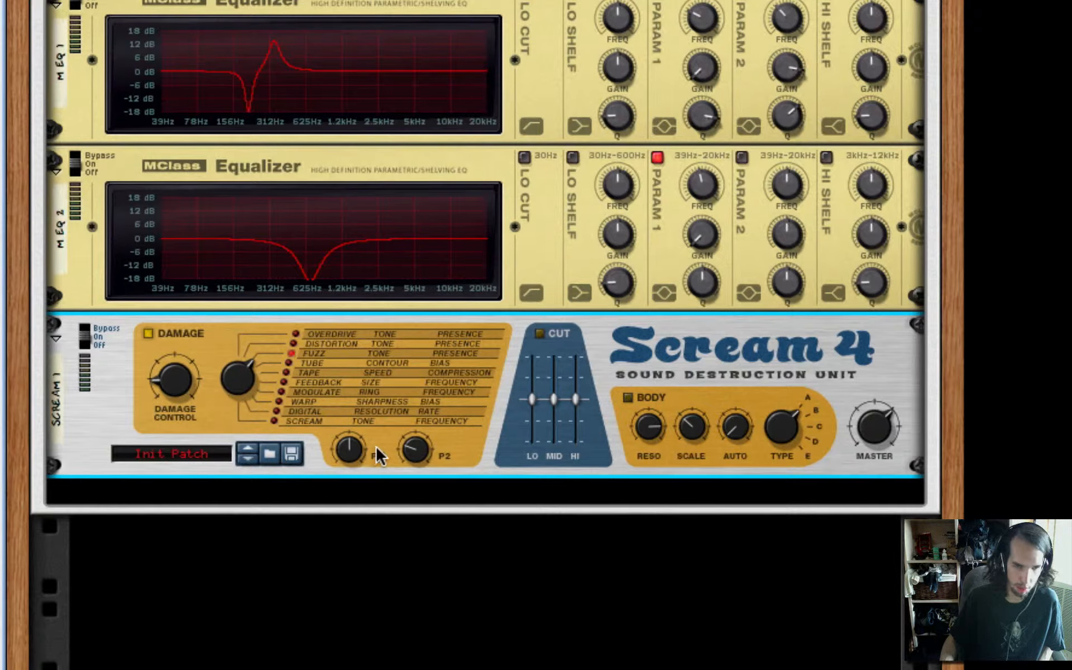
pyautogui.moveTo(412, 453); pyautogui.dragTo(412, 460)
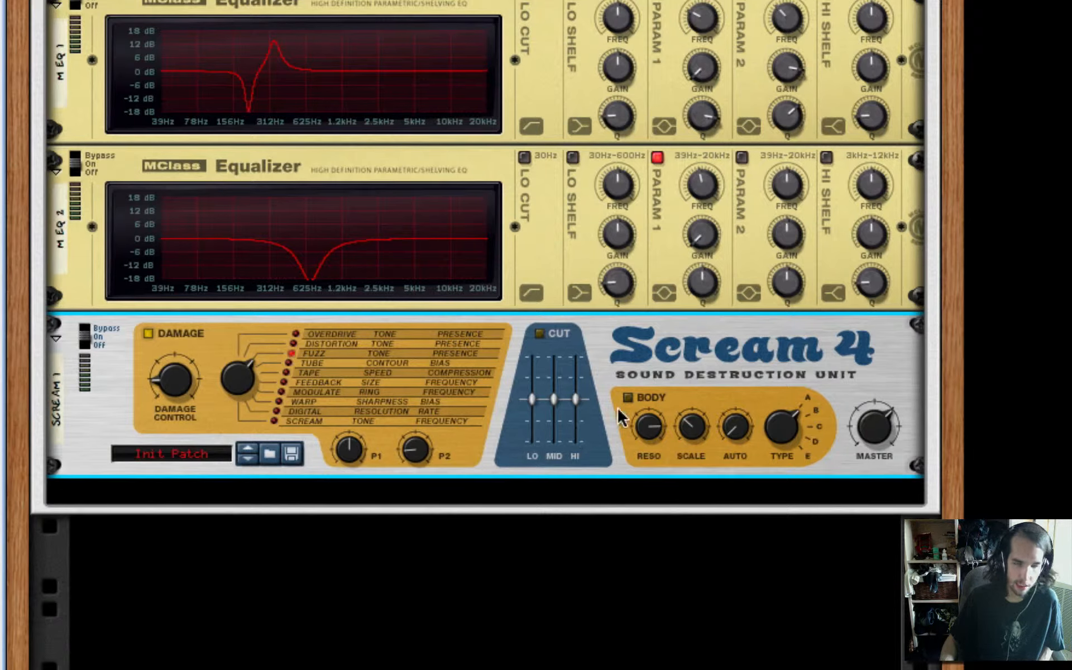
# - Enable the Scream 4 Body section with type E, reduced Reso and Scale at its minimum
pyautogui.moveTo(649, 426); pyautogui.dragTo(655, 473)
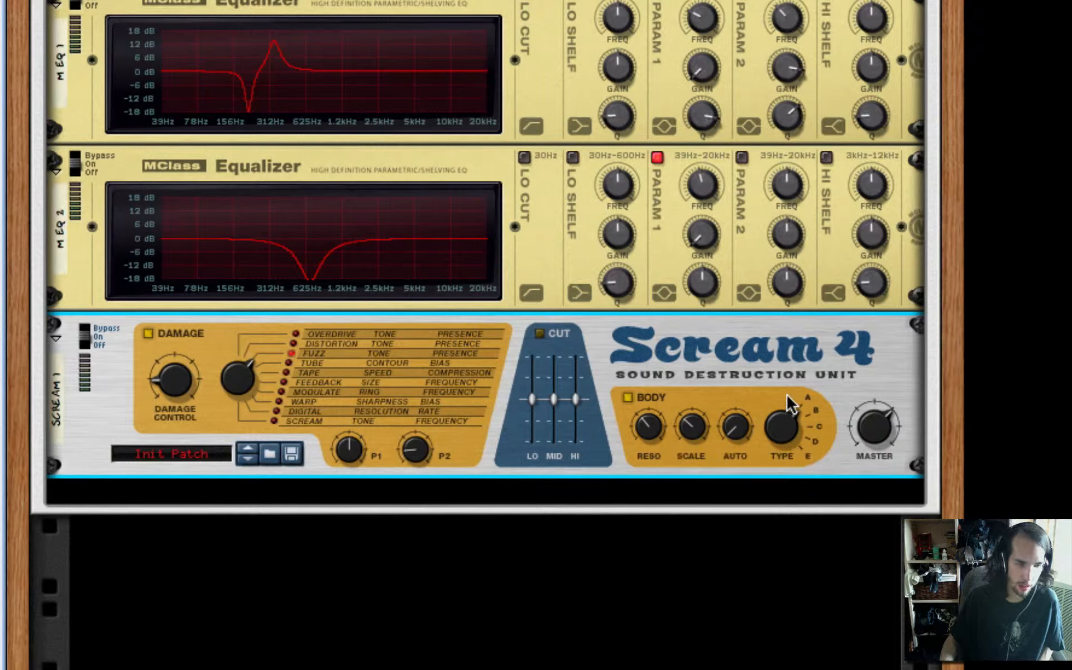
pyautogui.moveTo(692, 427); pyautogui.dragTo(693, 449)
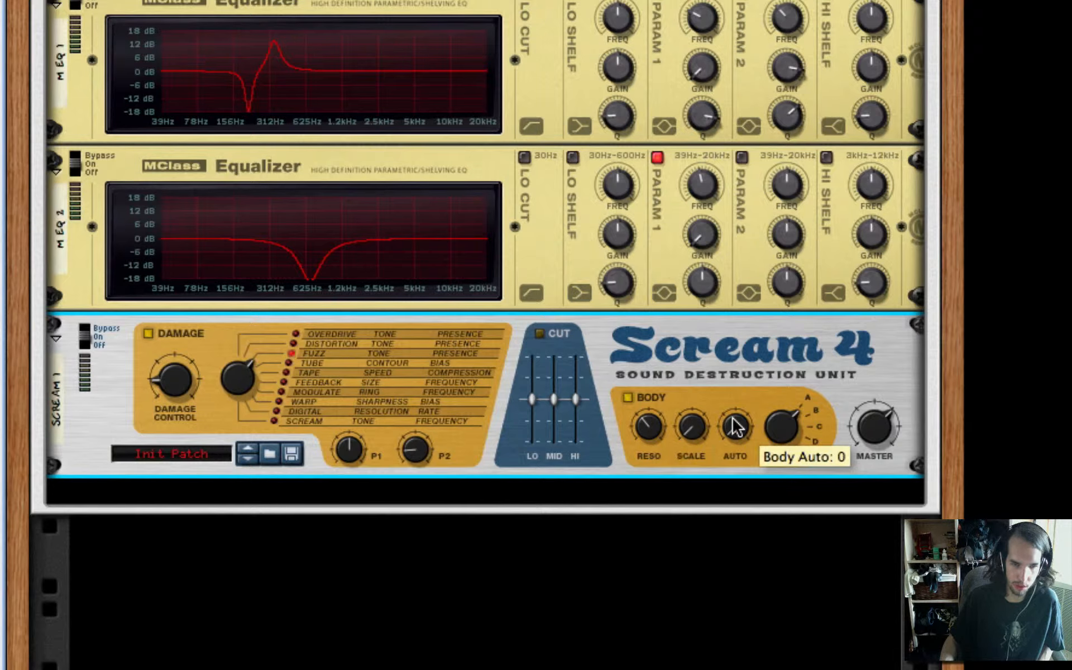
pyautogui.moveTo(808, 426); pyautogui.dragTo(802, 177)
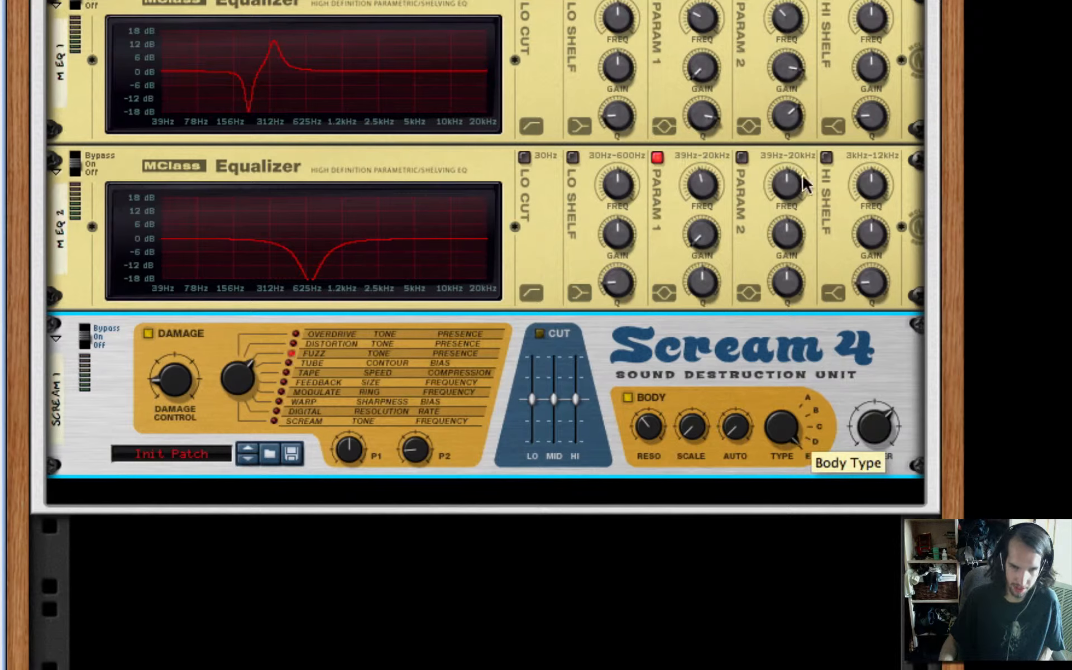
# - Add a third MClass Equalizer below the Scream 4
pyautogui.rightClick(688, 340)
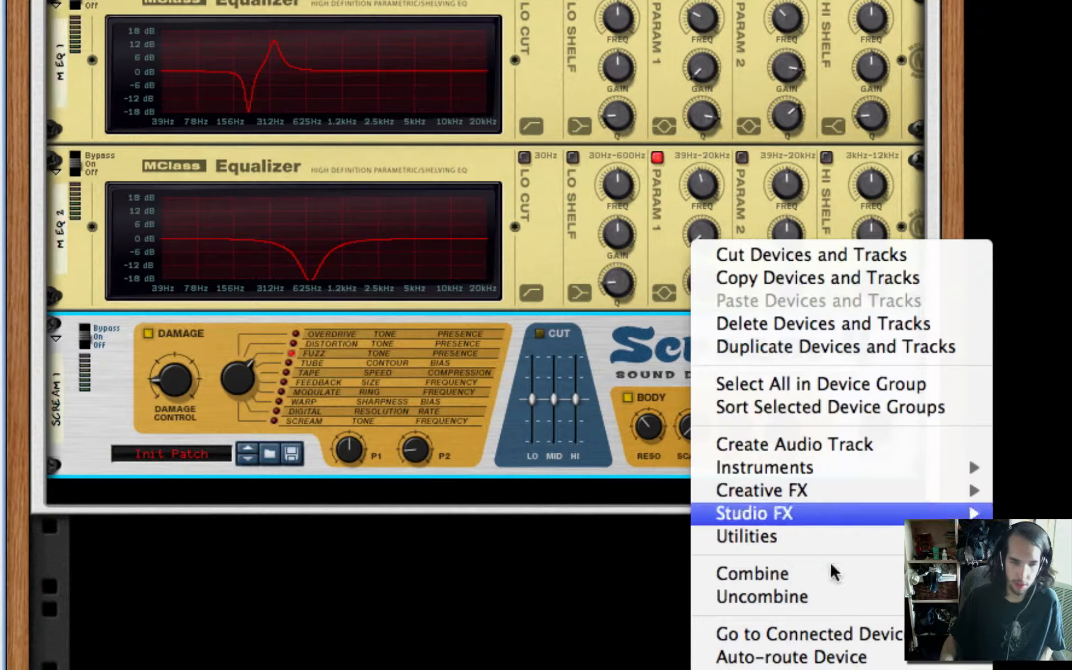
pyautogui.moveTo(885, 515)
pyautogui.click(1034, 542)
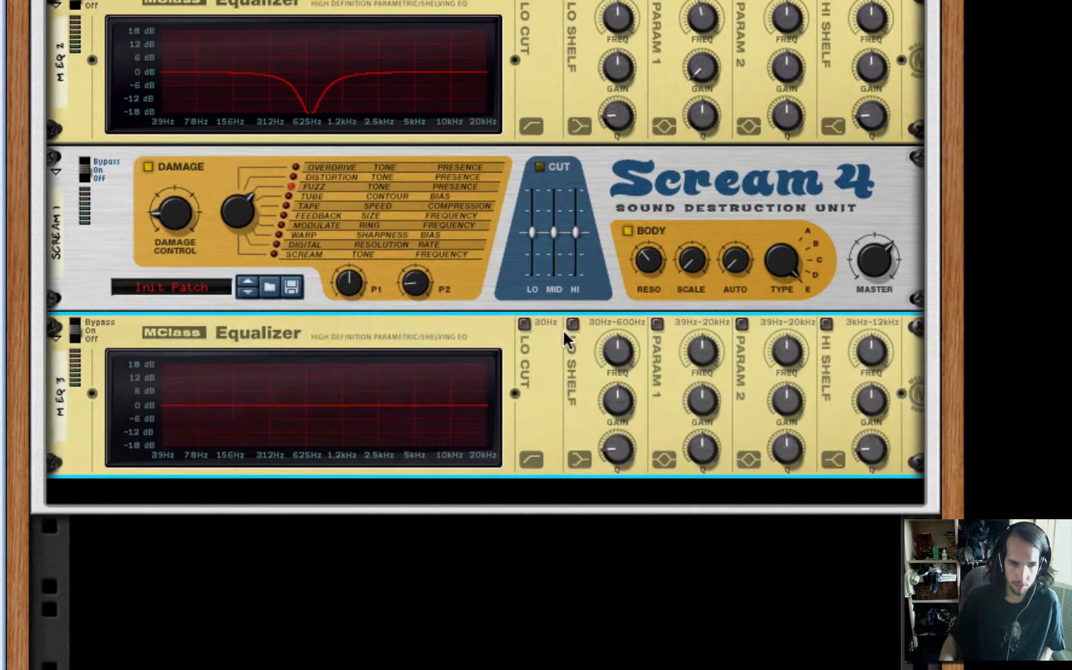
# - Enable the third equalizer's low cut and Param 1, with Param 1 at minimum frequency, full cut and maximum Q
pyautogui.click(524, 323)
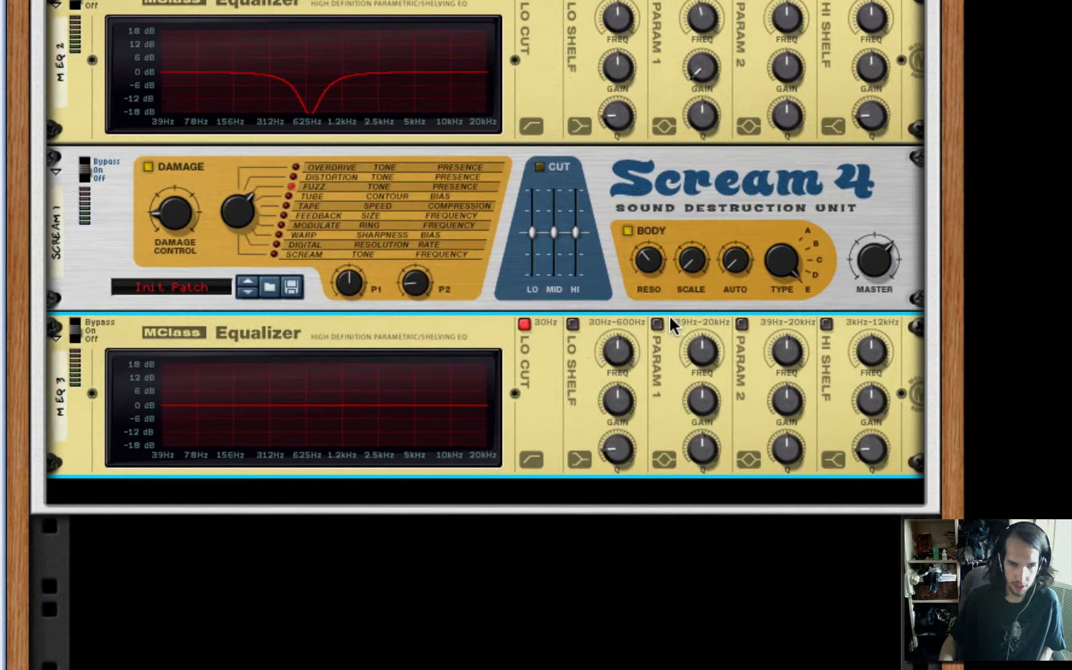
pyautogui.moveTo(693, 360); pyautogui.dragTo(701, 594)
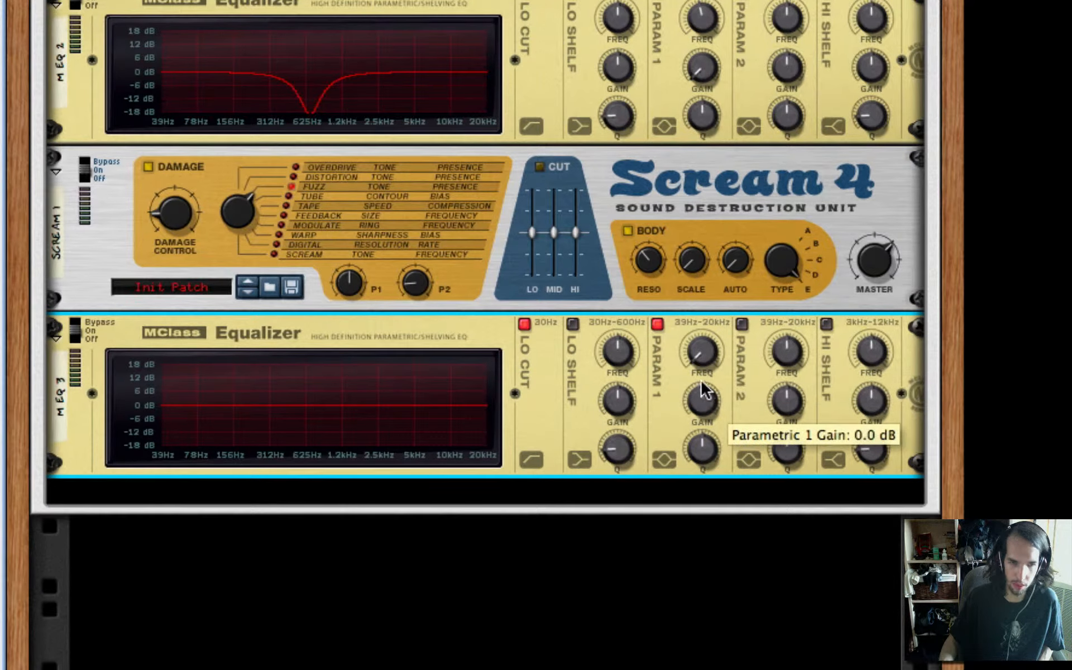
pyautogui.moveTo(703, 416); pyautogui.dragTo(703, 369)
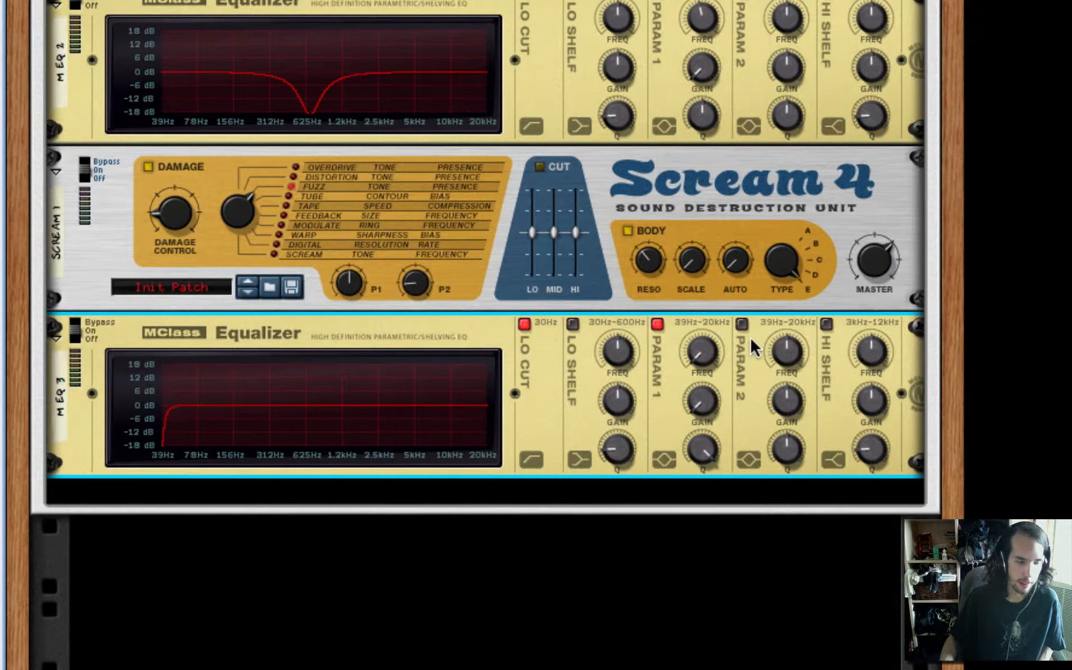
# - Enable Param 2 on the third equalizer and boost about 7 dB around 2.5 kHz with a Q of 9.9
pyautogui.click(742, 324)
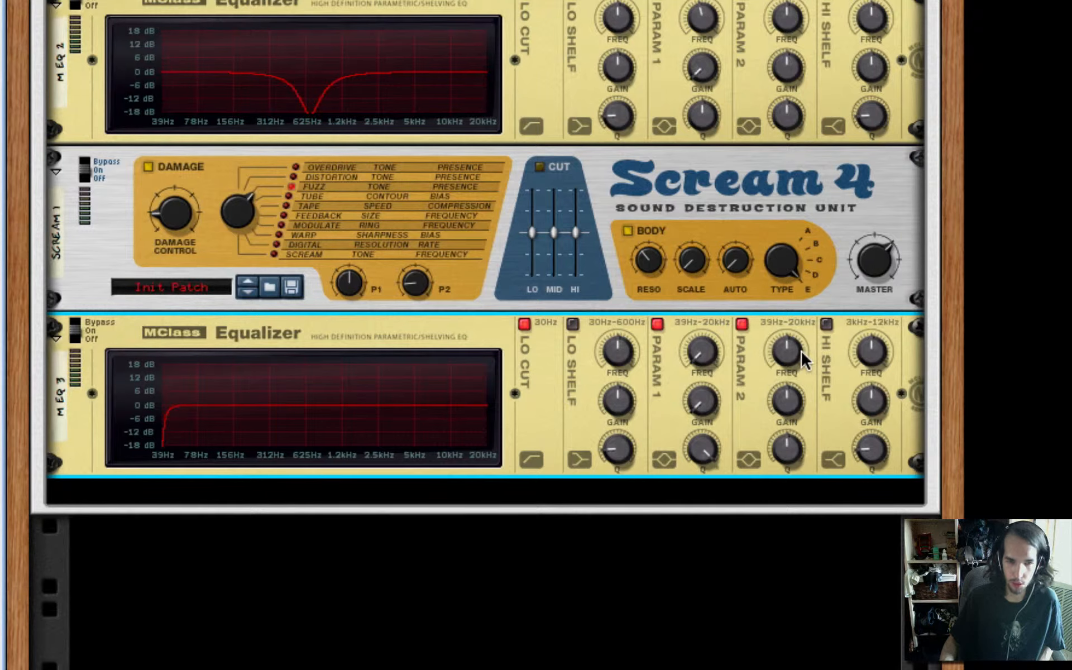
pyautogui.moveTo(801, 349); pyautogui.dragTo(801, 345)
pyautogui.moveTo(786, 408); pyautogui.dragTo(788, 402)
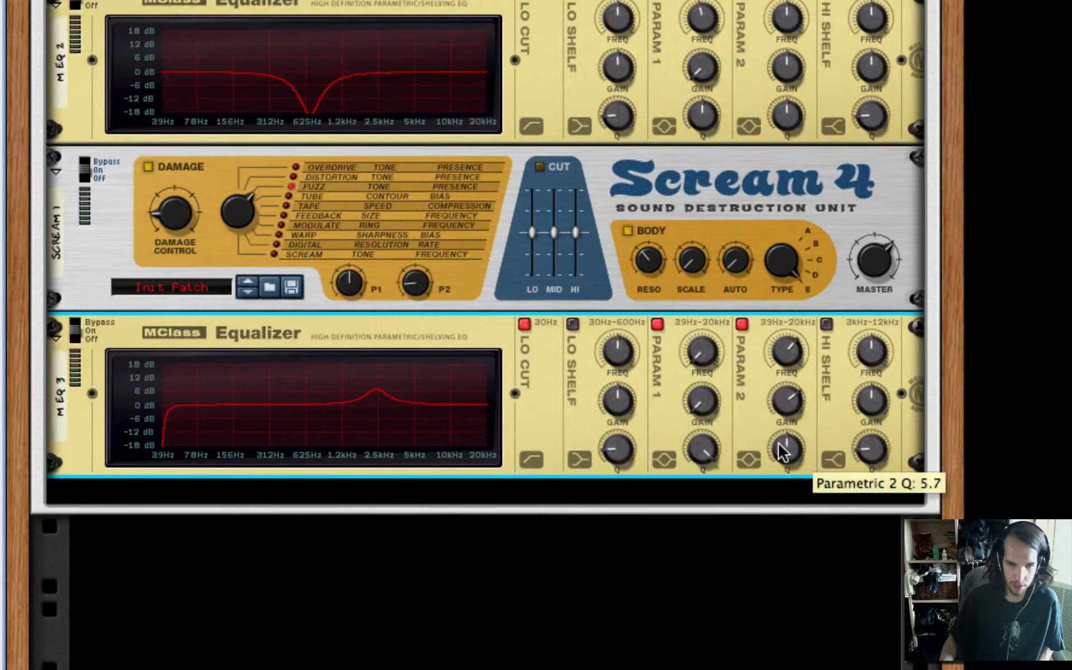
pyautogui.moveTo(784, 448); pyautogui.dragTo(785, 438)
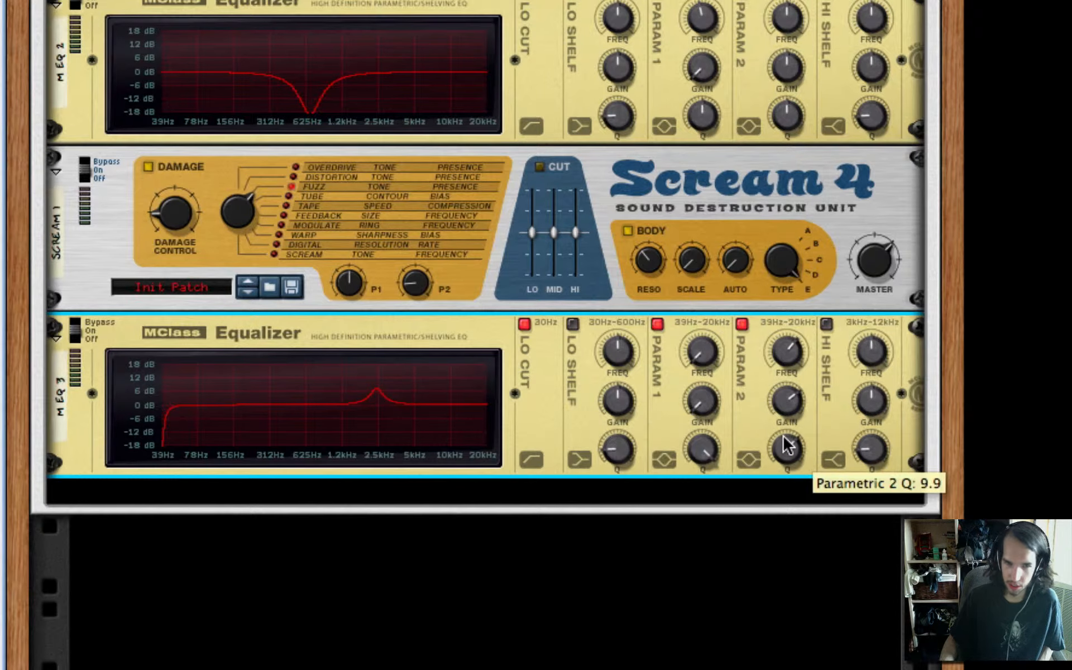
# - Add a Pulveriser below the third equalizer and raise its Squash amount to a high setting
pyautogui.rightClick(837, 414)
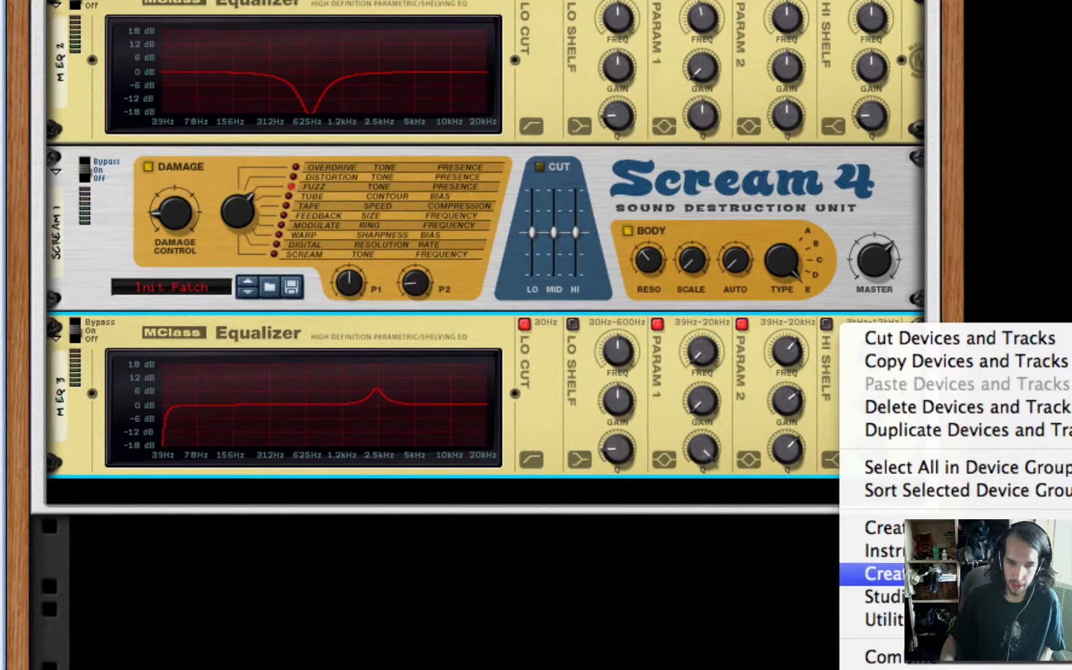
pyautogui.click(1067, 578)
pyautogui.scroll(-5, 464, 485)
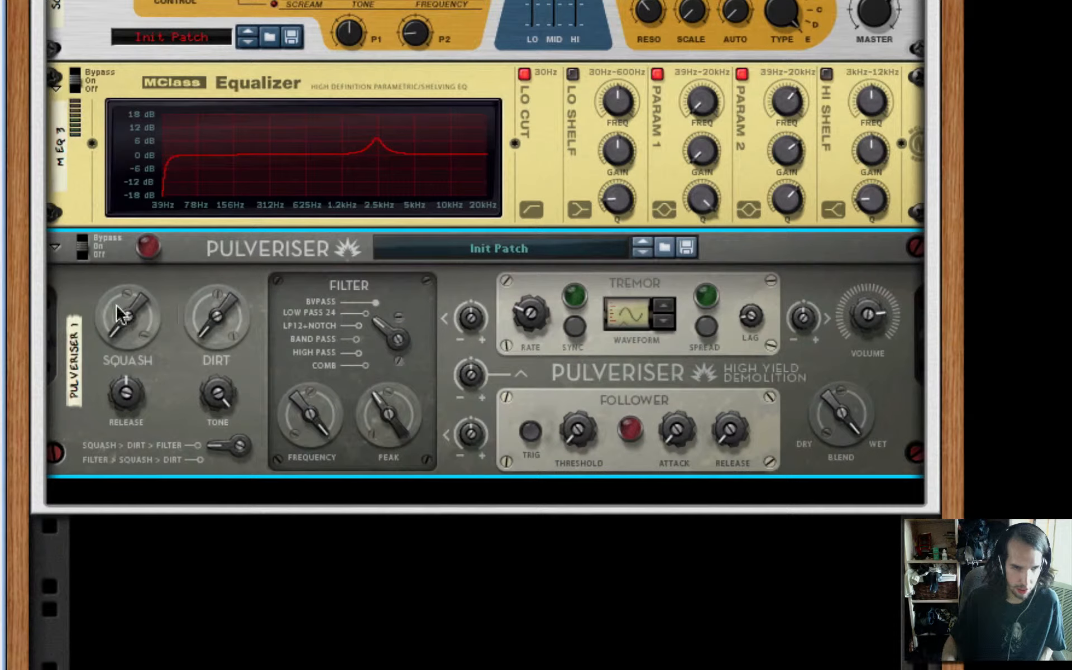
pyautogui.moveTo(115, 303); pyautogui.dragTo(120, 293)
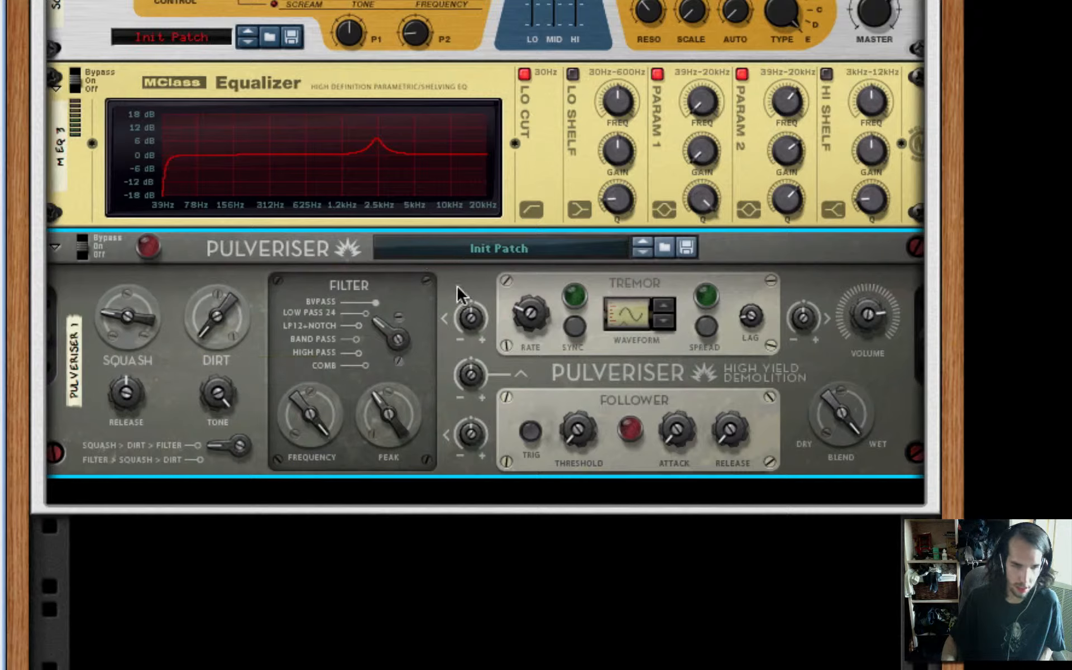
# - Set the Pulveriser filter to Comb and modulate its frequency 22% from the Tremor, with a faster Tremor rate and Spread on
pyautogui.moveTo(395, 334); pyautogui.dragTo(394, 435)
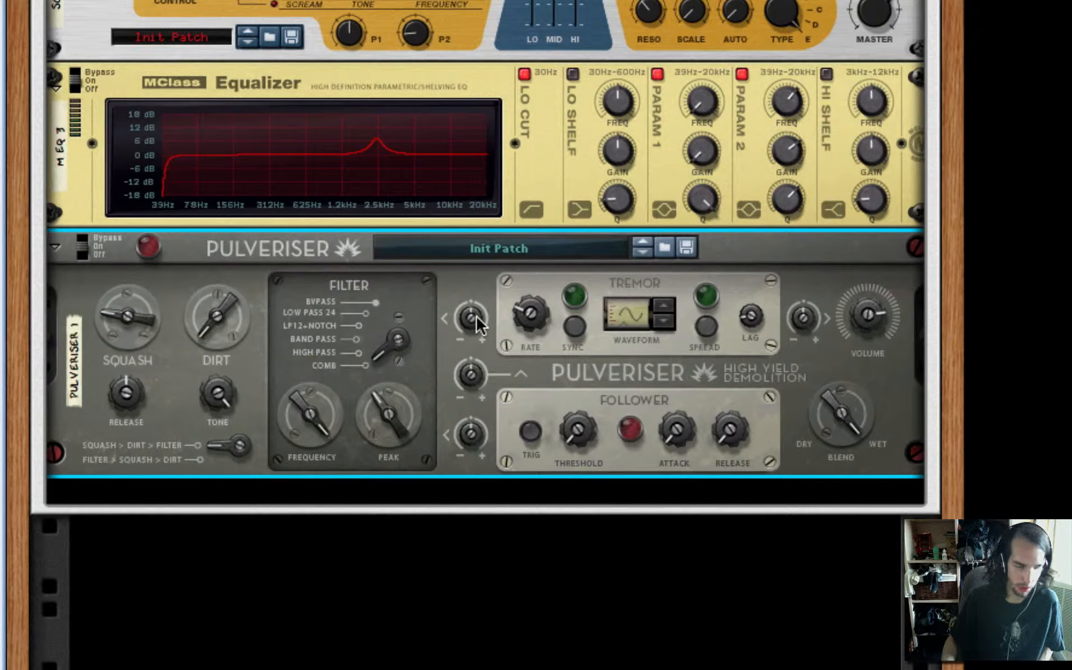
pyautogui.moveTo(477, 317); pyautogui.dragTo(478, 311)
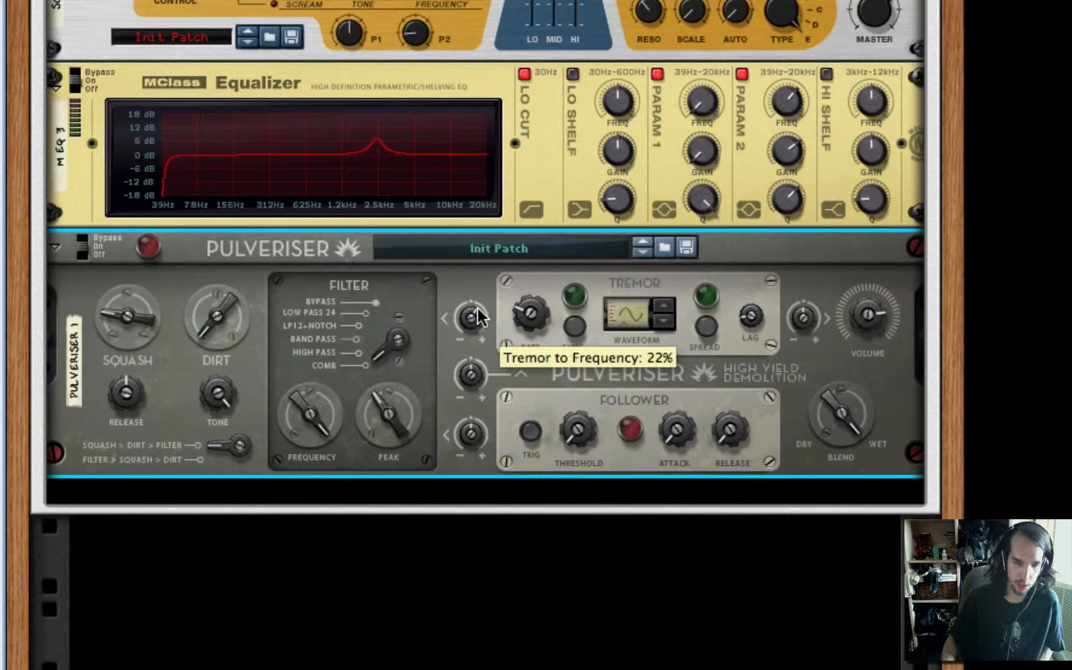
pyautogui.moveTo(537, 311); pyautogui.dragTo(537, 265)
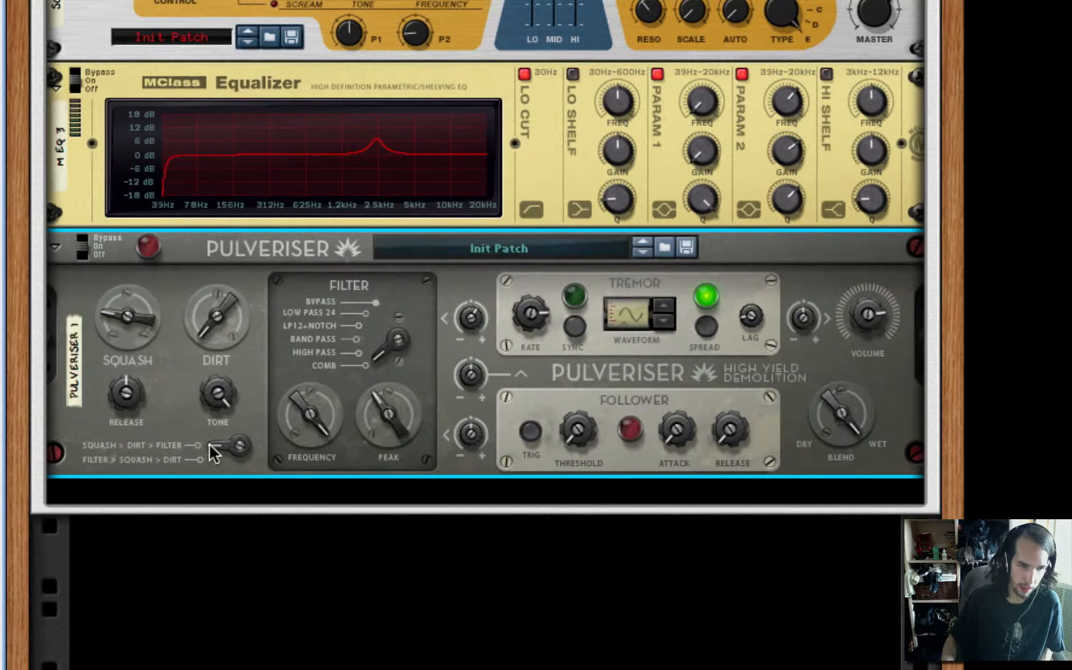
# - Route the Pulveriser as Filter > Squash > Dirt and switch the Tremor to a descending waveform, fine-tuning its rate
pyautogui.click(209, 447)
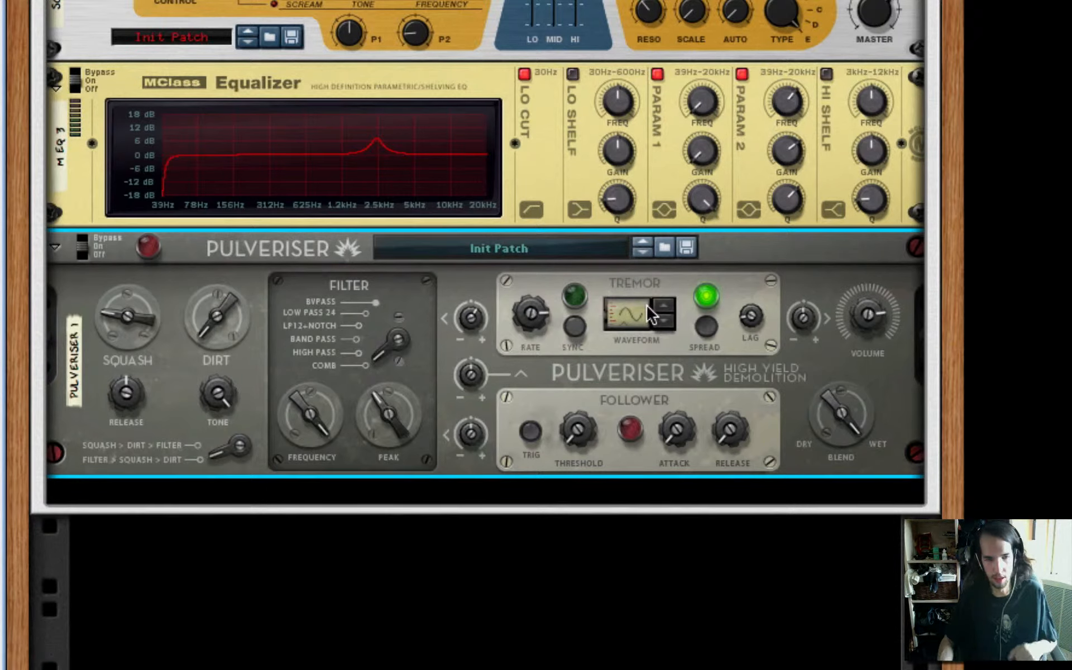
pyautogui.moveTo(638, 300); pyautogui.dragTo(642, 260)
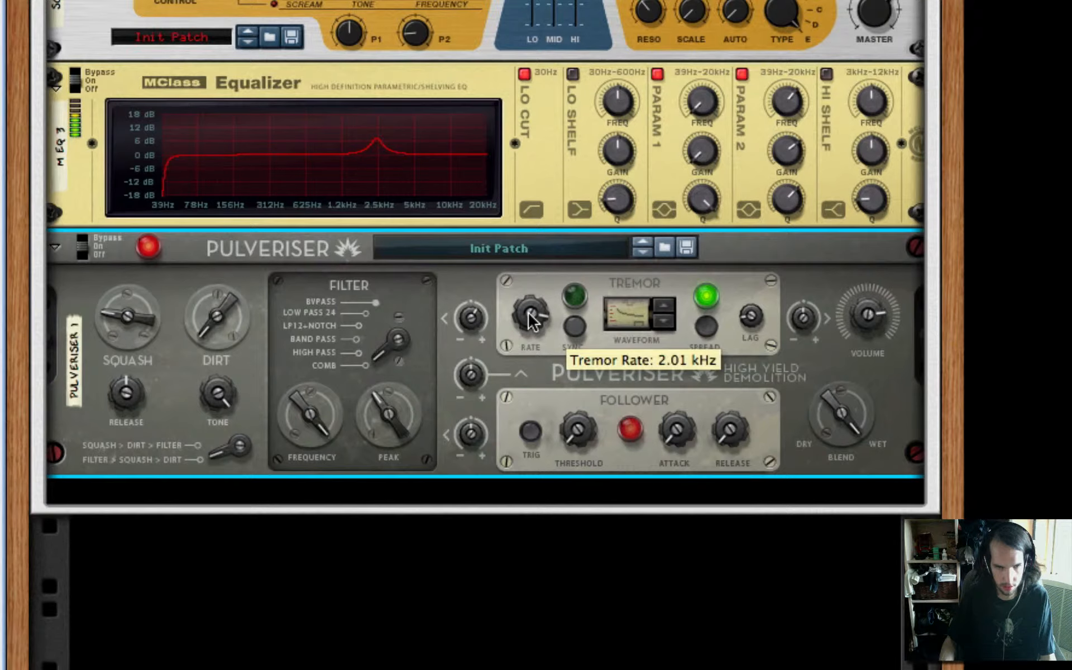
pyautogui.moveTo(529, 321); pyautogui.dragTo(531, 329)
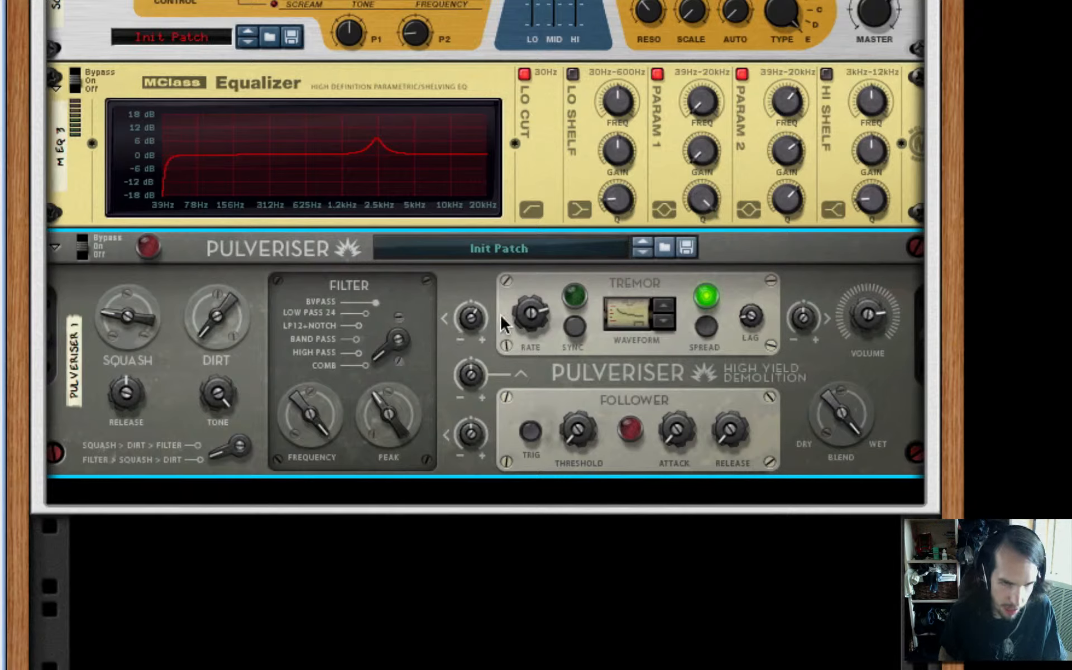
# - Fine-tune the Pulveriser's Tremor rate and add two MClass Equalizers in a row below it
pyautogui.moveTo(531, 311)
pyautogui.mouseDown()
pyautogui.moveTo(528, 294)
pyautogui.moveTo(526, 314)
pyautogui.mouseUp()
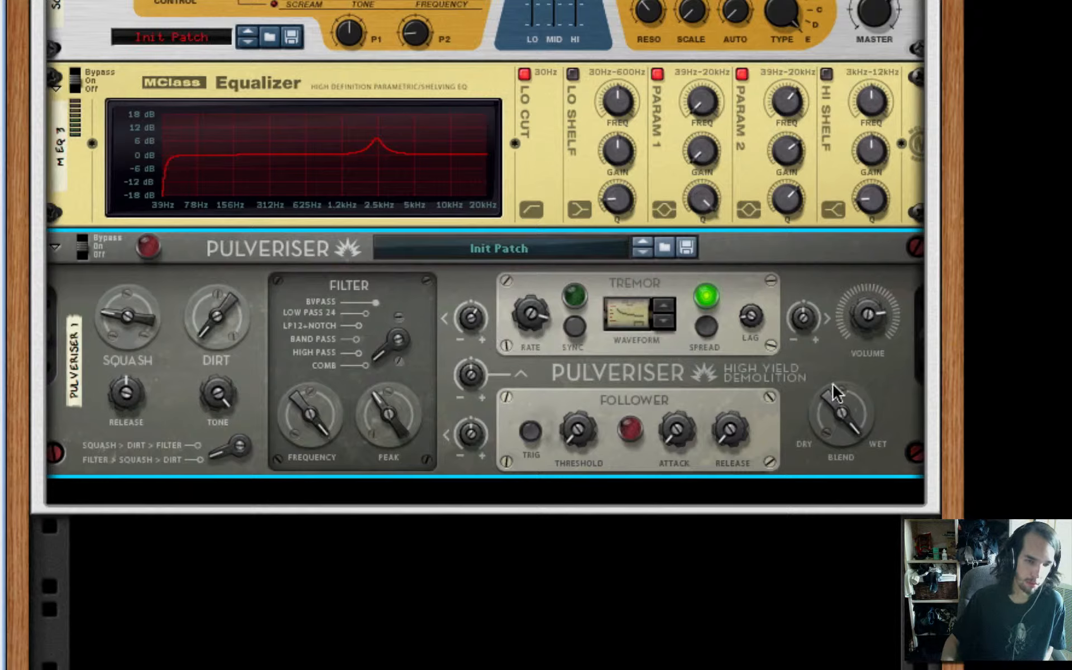
pyautogui.rightClick(518, 367)
pyautogui.moveTo(735, 513)
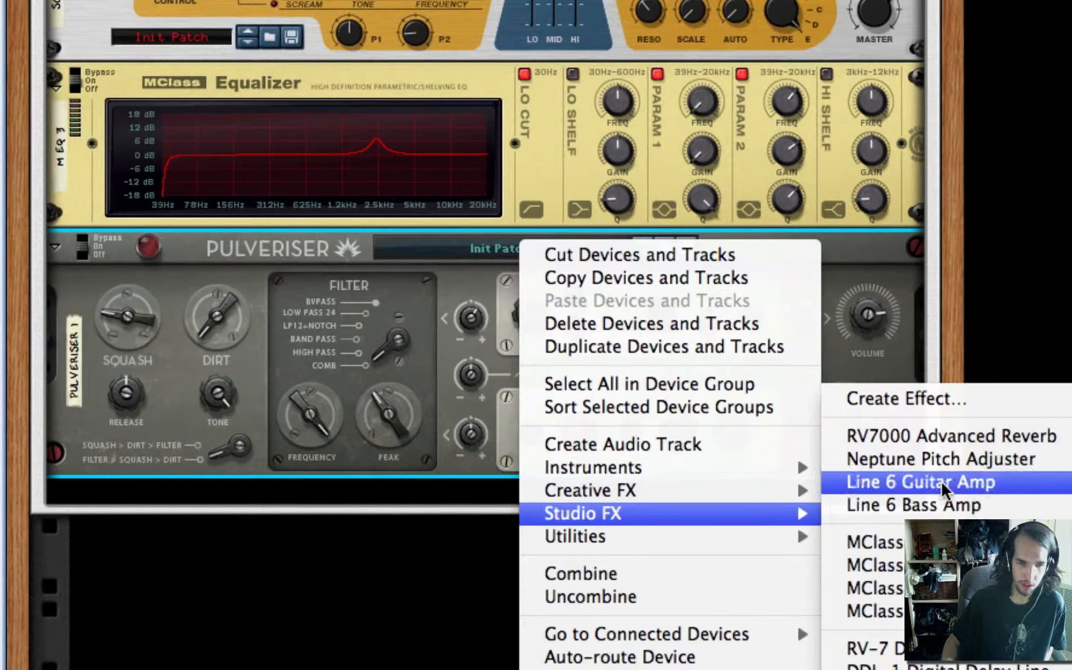
pyautogui.click(871, 542)
pyautogui.scroll(-2, 797, 513)
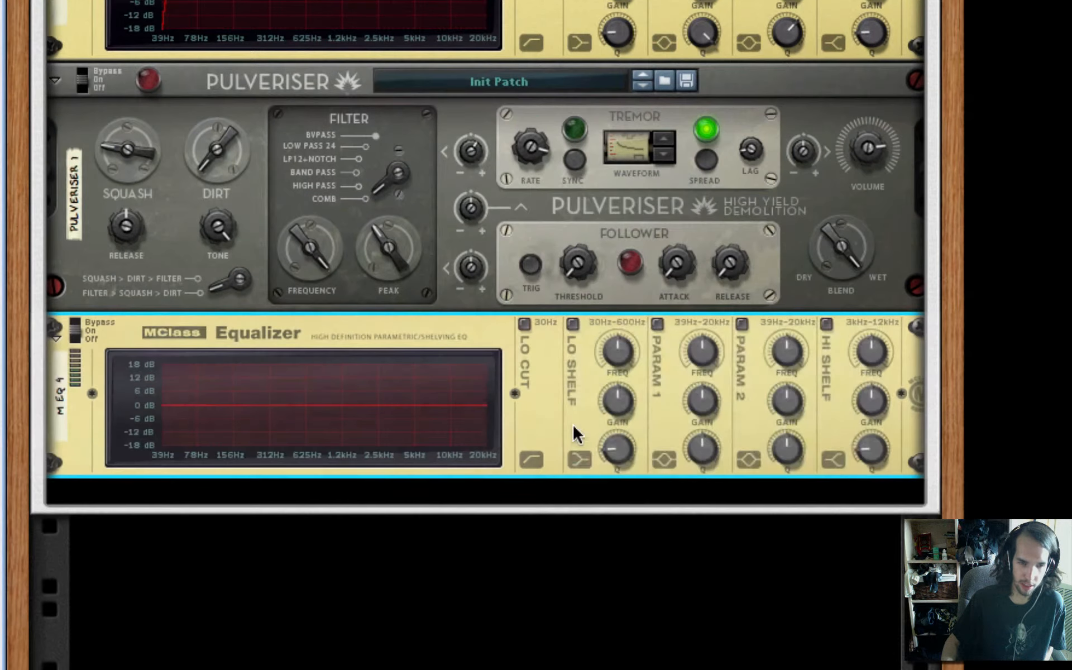
pyautogui.rightClick(572, 422)
pyautogui.moveTo(693, 594)
pyautogui.click(894, 542)
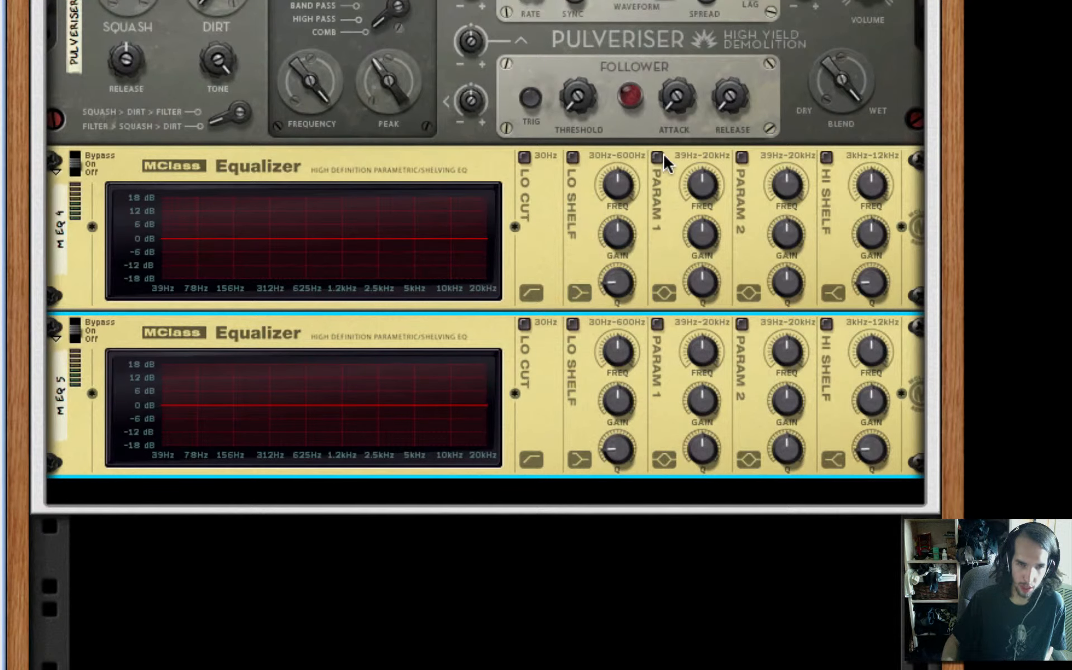
# - On the equalizer directly below the Pulveriser, enable Param 1 and 2 with 18 dB cuts near 5 kHz (Q 32) and 1.76 kHz (narrowed Q)
pyautogui.click(659, 157)
pyautogui.click(741, 157)
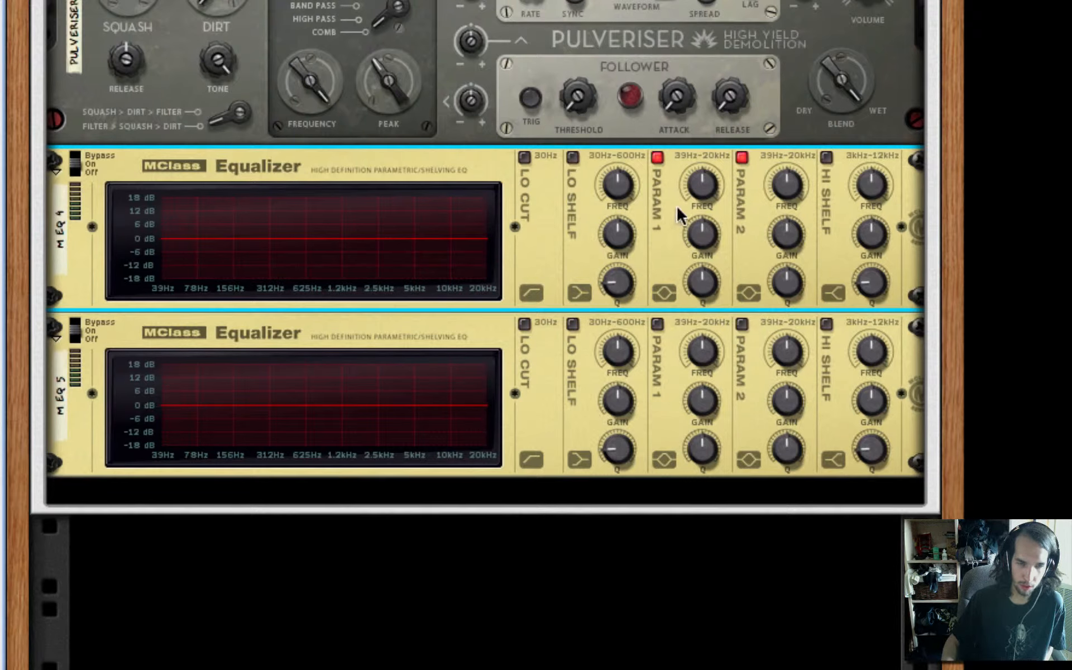
pyautogui.moveTo(713, 235); pyautogui.dragTo(711, 62)
pyautogui.moveTo(703, 238); pyautogui.dragTo(694, 174)
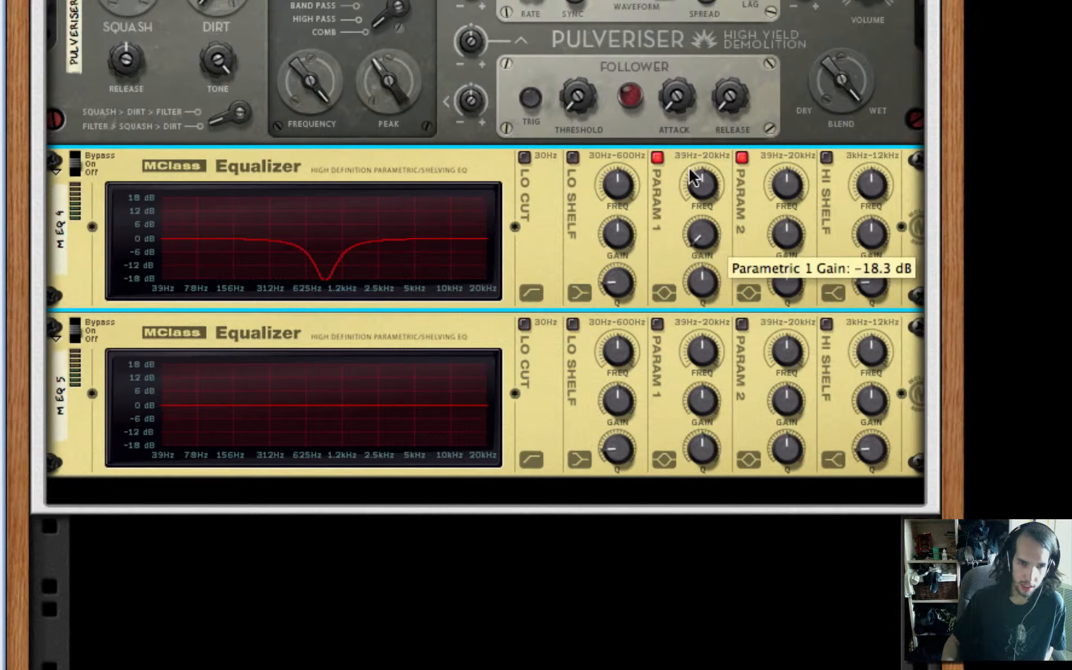
pyautogui.moveTo(703, 283); pyautogui.dragTo(697, 100)
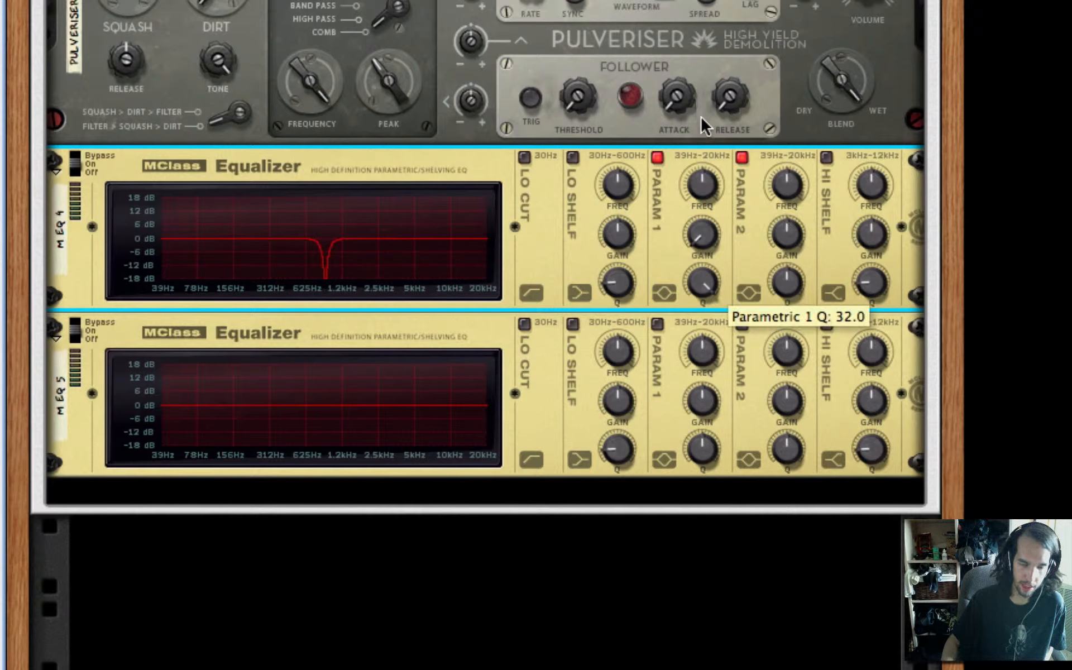
pyautogui.moveTo(708, 179); pyautogui.dragTo(708, 159)
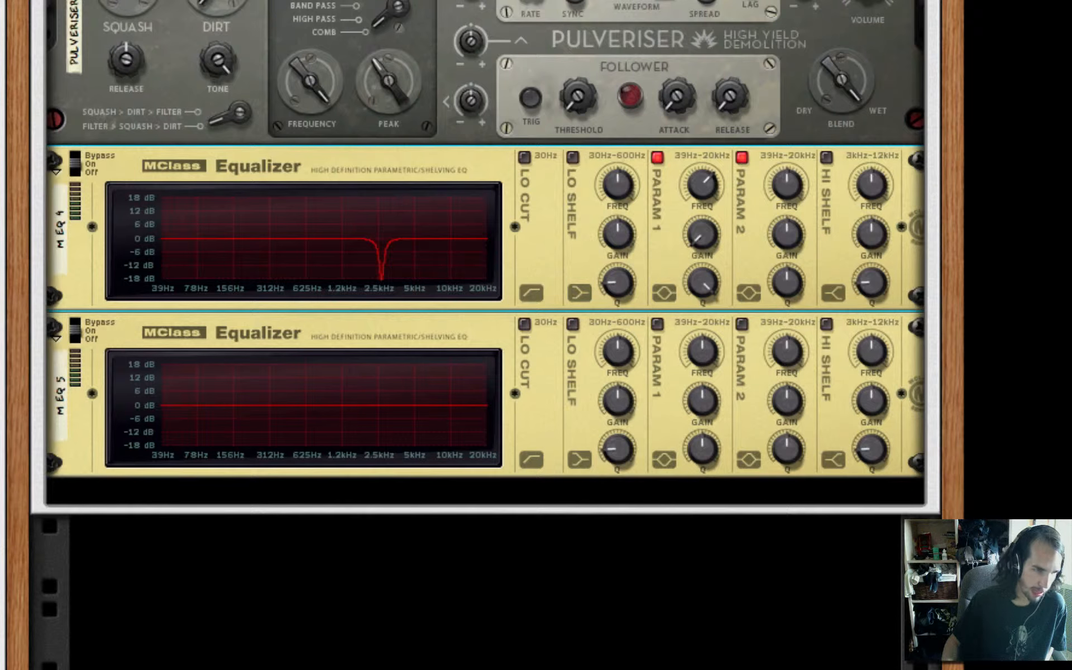
pyautogui.moveTo(710, 182); pyautogui.dragTo(709, 186)
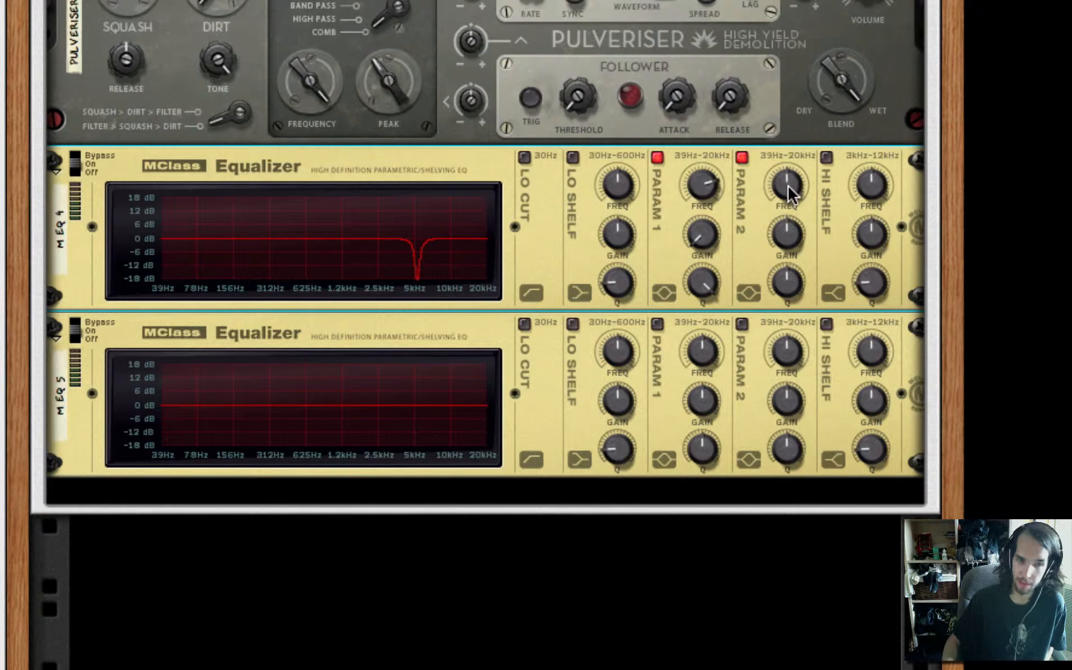
pyautogui.moveTo(789, 186); pyautogui.dragTo(792, 187)
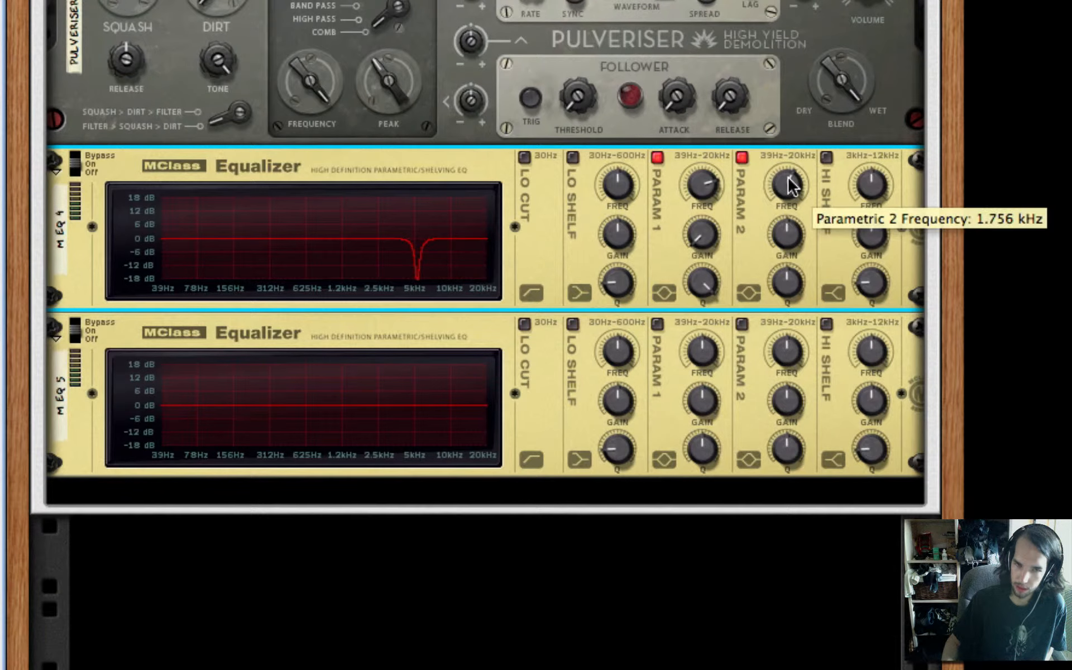
pyautogui.moveTo(773, 231); pyautogui.dragTo(785, 260)
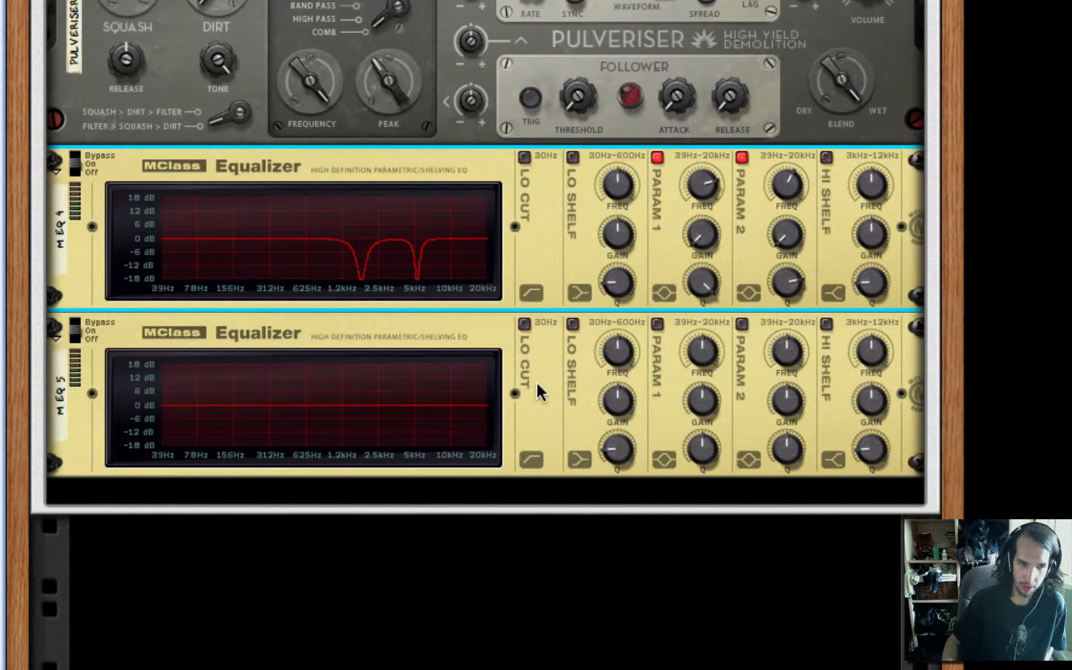
# - Enable Param 2 on the fifth equalizer and cut about 18 dB around 4.6 kHz with a very narrow Q
pyautogui.click(746, 326)
pyautogui.moveTo(780, 404); pyautogui.dragTo(766, 556)
pyautogui.moveTo(788, 357); pyautogui.dragTo(803, 322)
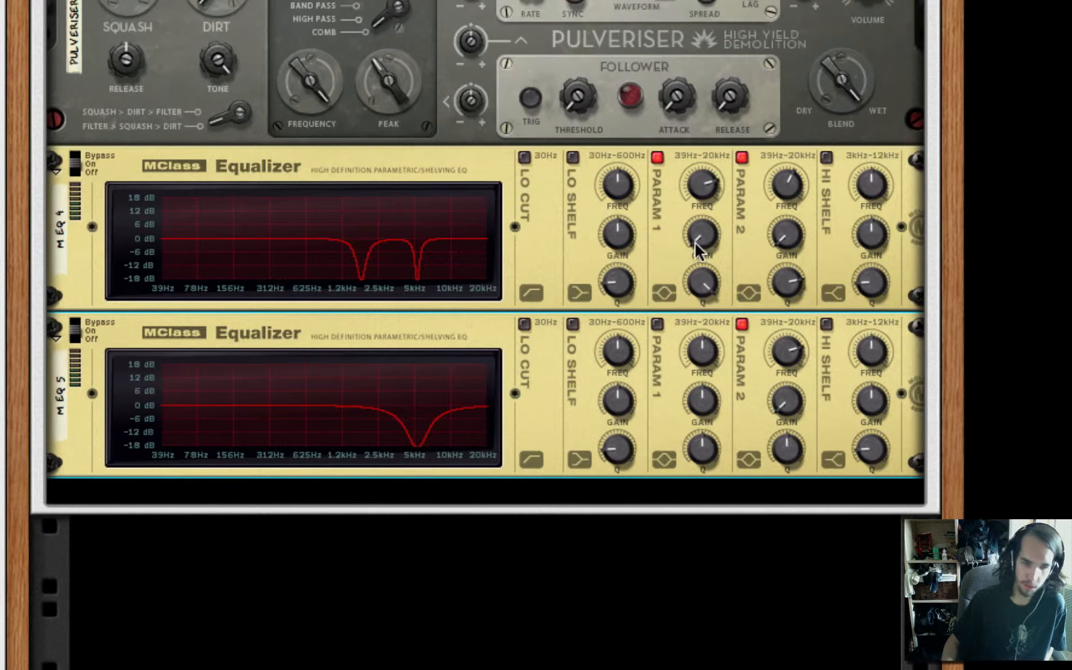
pyautogui.moveTo(800, 358); pyautogui.dragTo(793, 354)
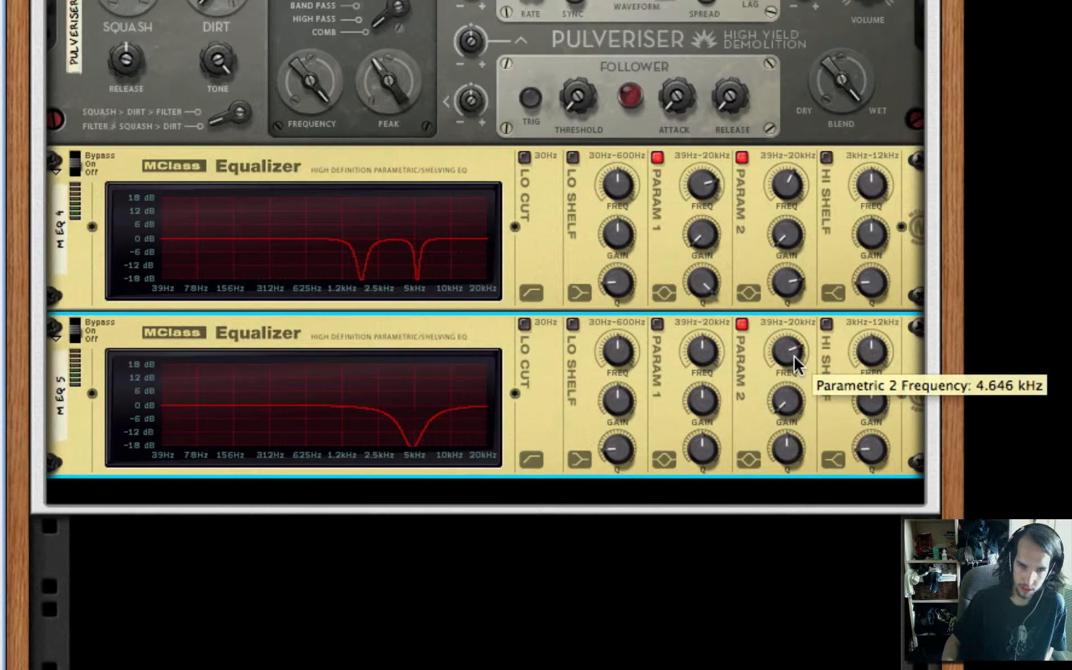
pyautogui.moveTo(772, 406); pyautogui.dragTo(804, 411)
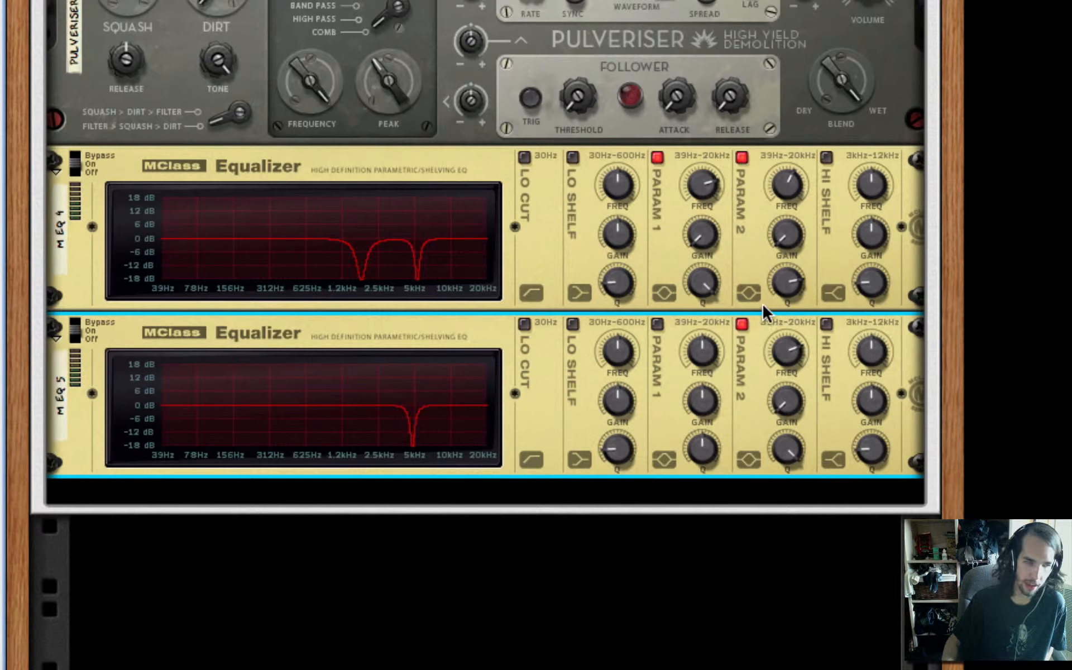
# - Add a Scream 4 below the fifth equalizer with Tube damage, Damage Control 42, Parameter 1 at 0 and Parameter 2 at 64
pyautogui.rightClick(752, 416)
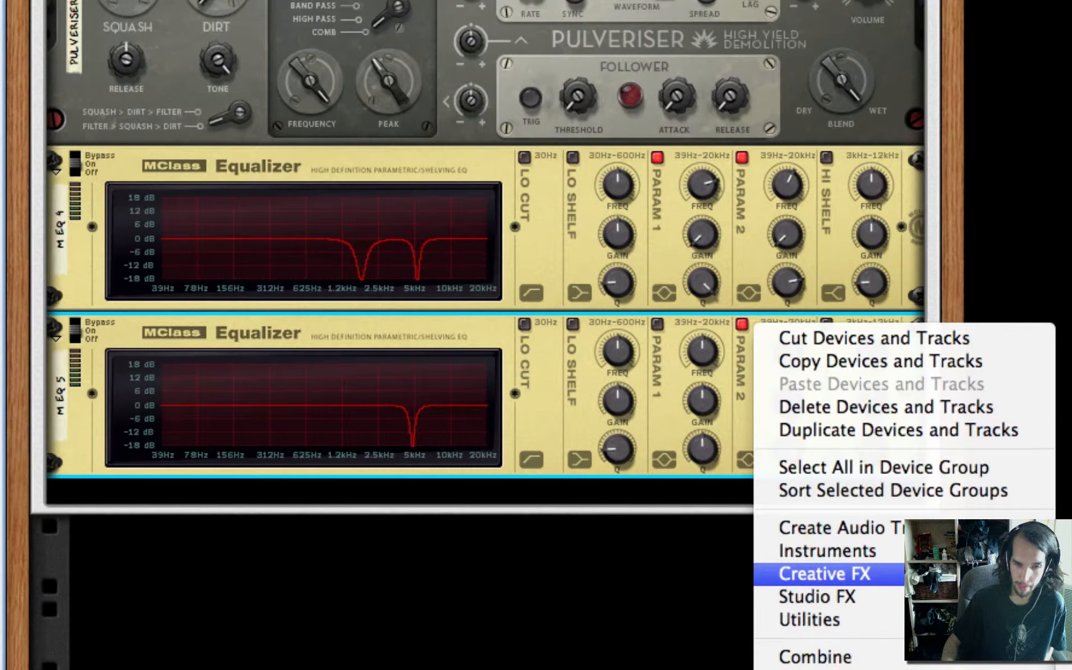
pyautogui.click(1066, 667)
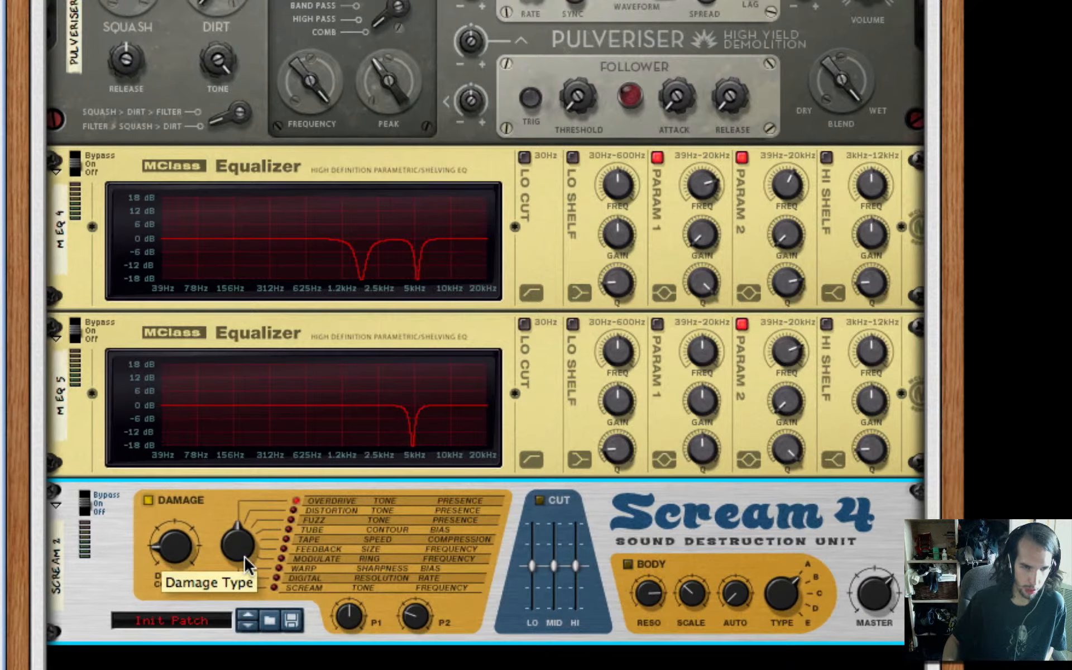
pyautogui.moveTo(244, 555); pyautogui.dragTo(179, 543)
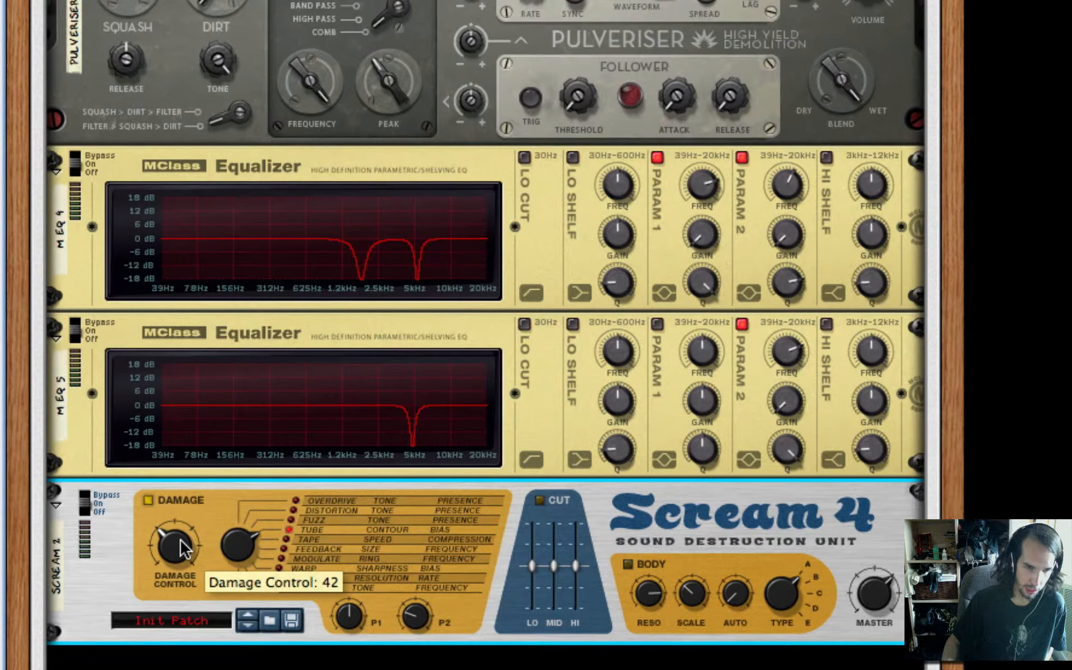
pyautogui.scroll(-3, 145, 408)
pyautogui.moveTo(161, 419); pyautogui.dragTo(161, 420)
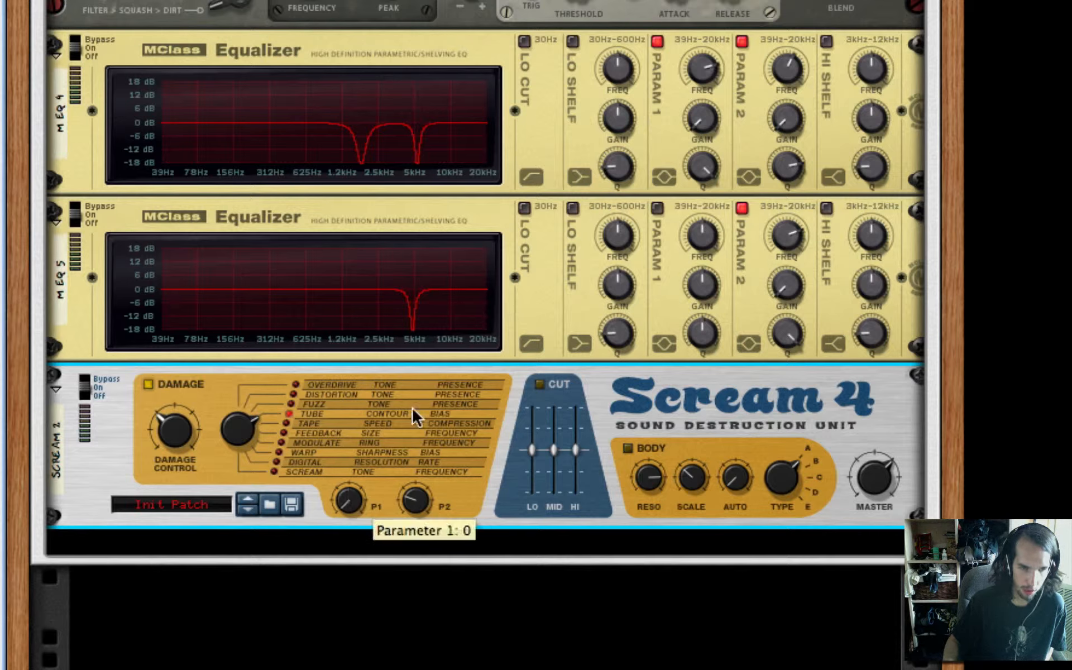
pyautogui.moveTo(421, 483); pyautogui.dragTo(425, 467)
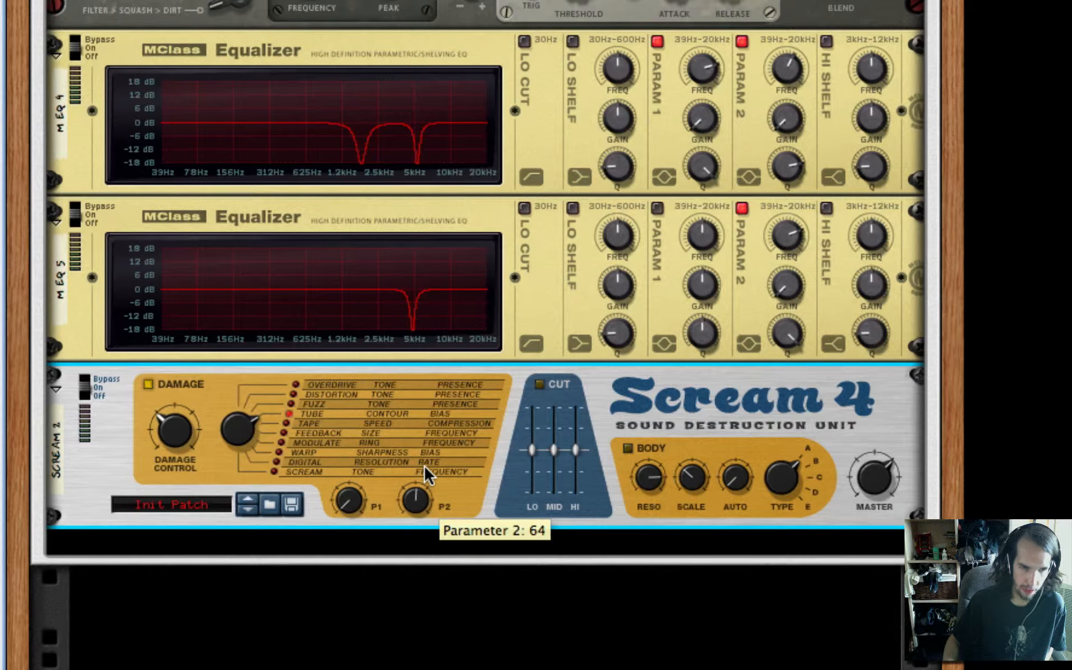
# - Enable the new Scream 4's Cut section, lowering Lo strongly and raising Mid and Hi slightly
pyautogui.click(538, 385)
pyautogui.moveTo(535, 473); pyautogui.dragTo(536, 491)
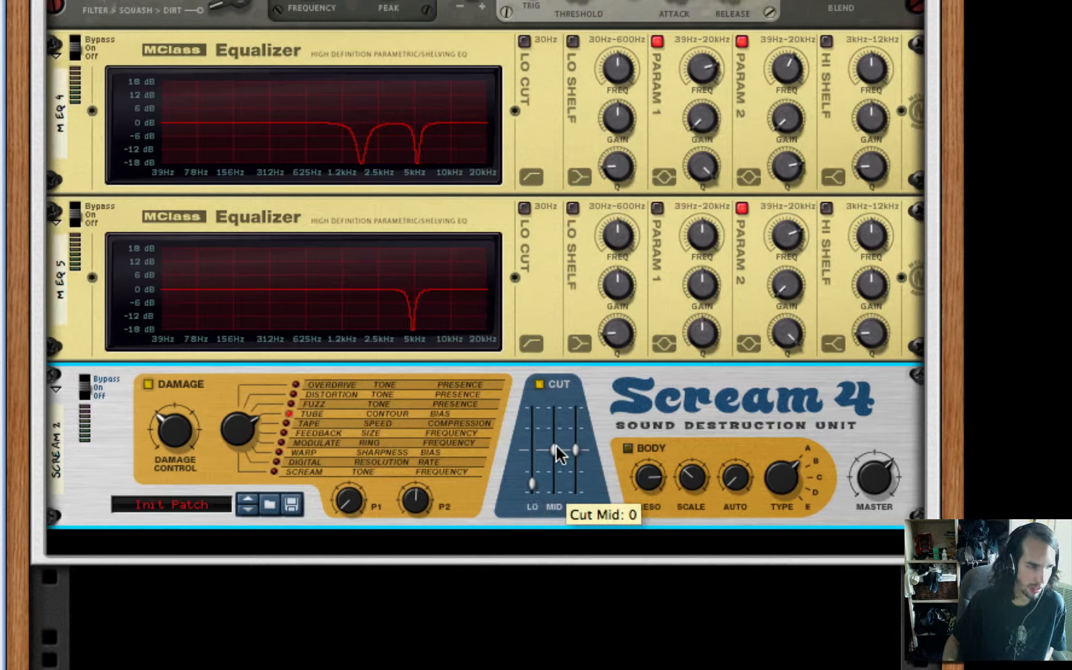
pyautogui.moveTo(556, 451); pyautogui.dragTo(555, 437)
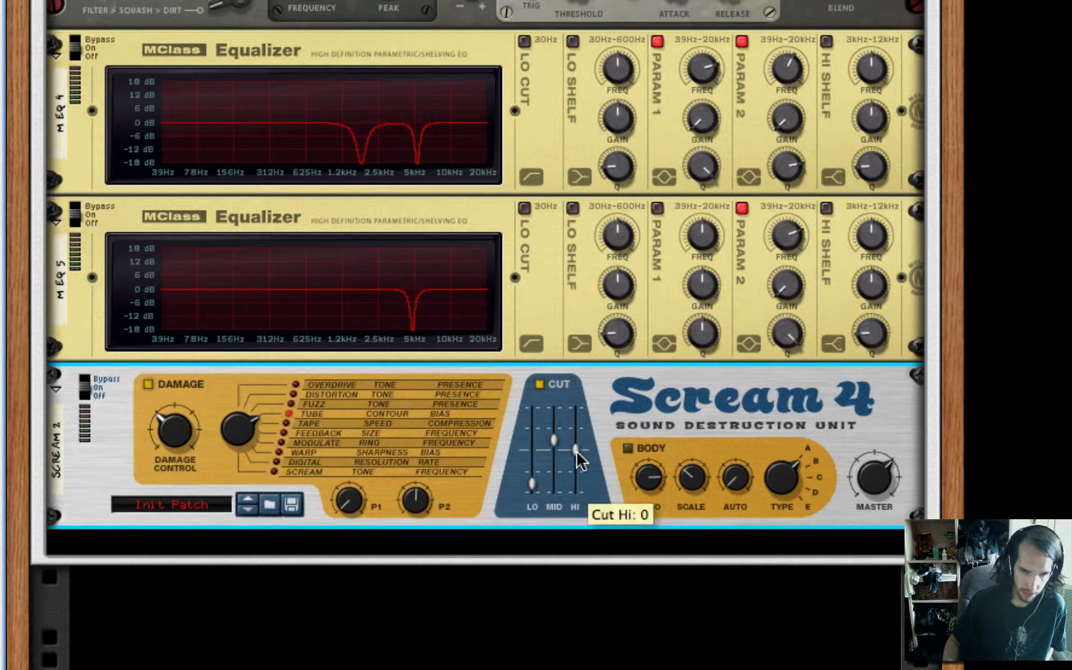
pyautogui.moveTo(577, 452); pyautogui.dragTo(577, 449)
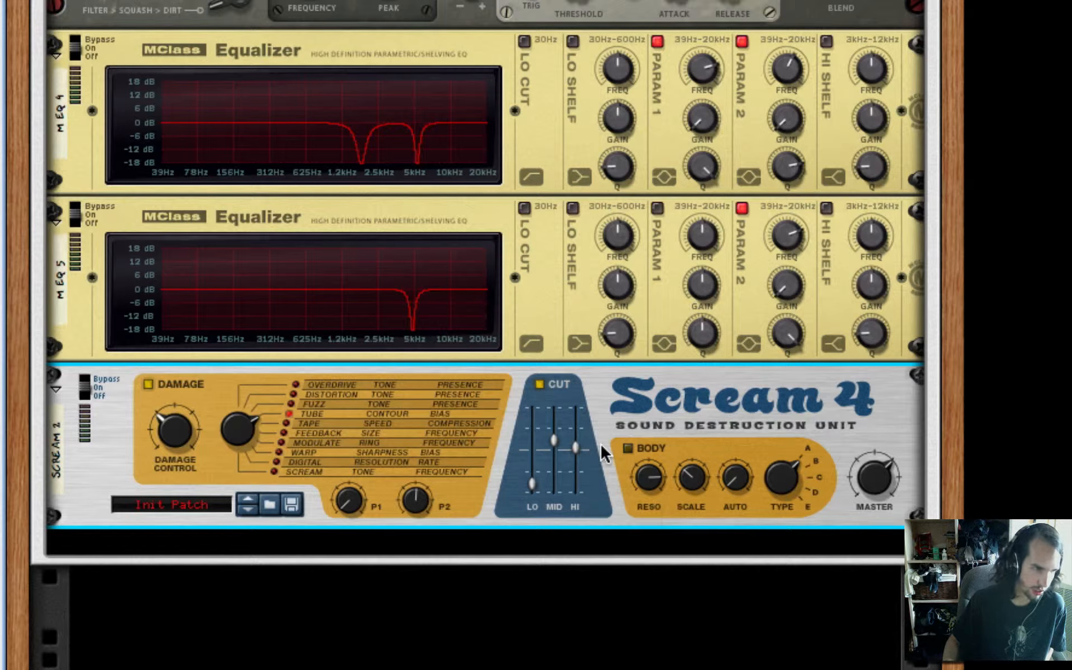
# - Add three MClass Equalizers in a row below the second Scream 4
pyautogui.rightClick(705, 397)
pyautogui.moveTo(849, 516)
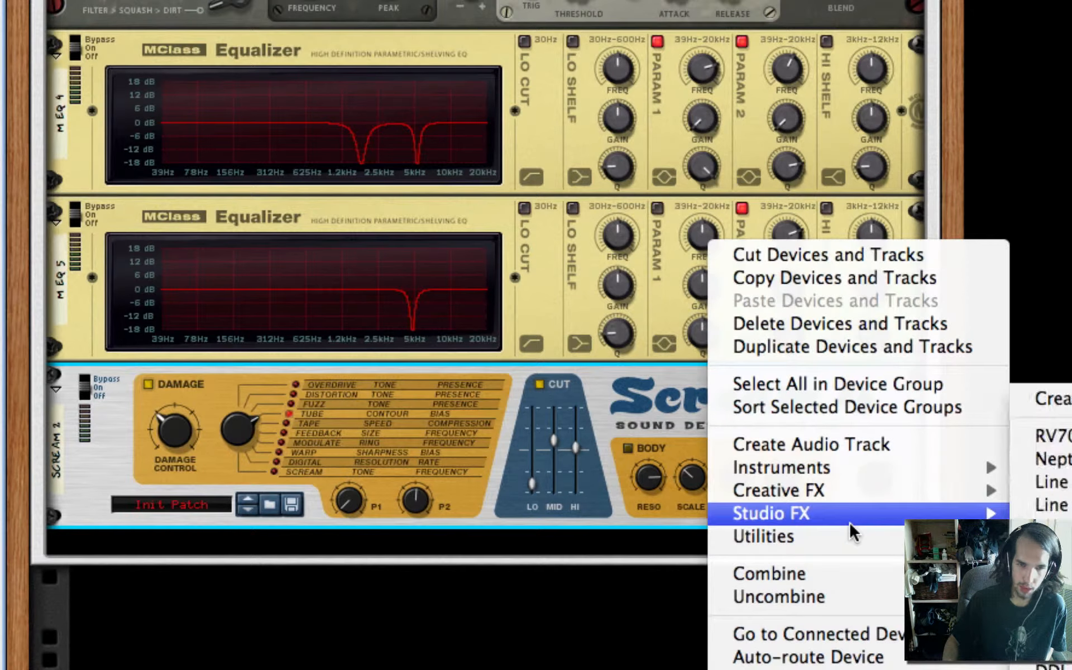
pyautogui.click(1033, 561)
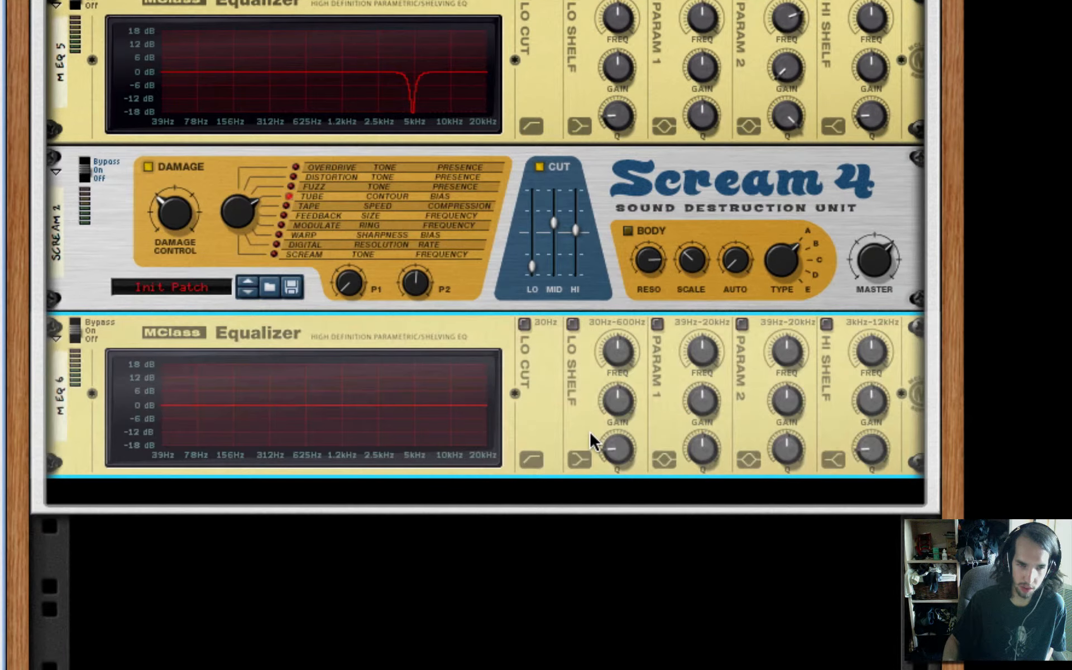
pyautogui.rightClick(588, 429)
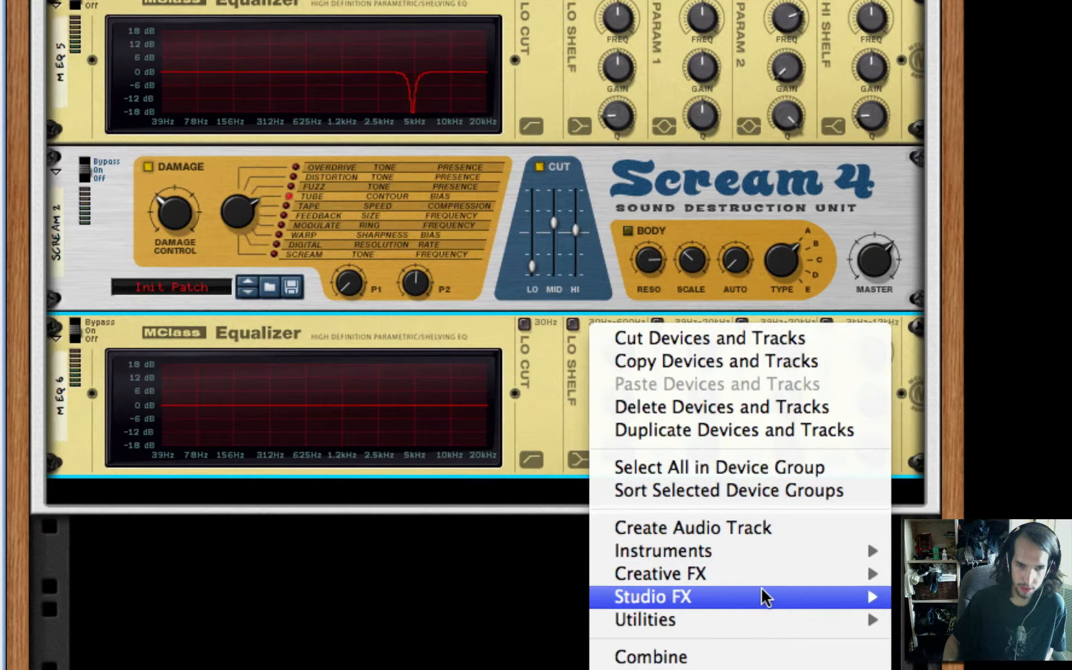
pyautogui.moveTo(763, 593)
pyautogui.click(1034, 562)
pyautogui.rightClick(577, 565)
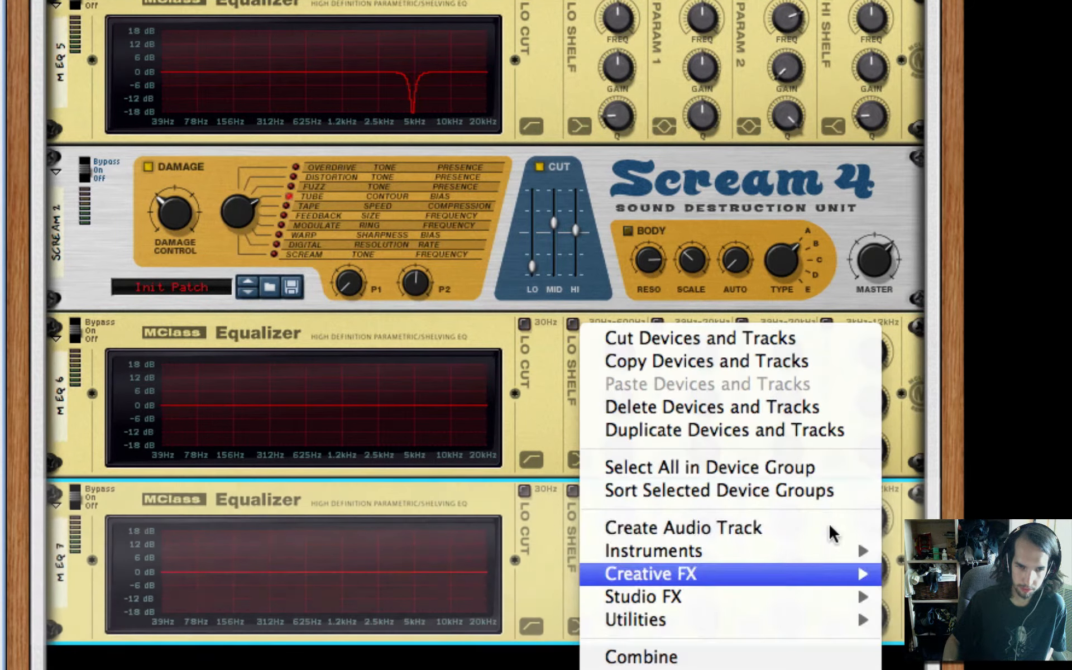
pyautogui.moveTo(867, 596)
pyautogui.click(1033, 561)
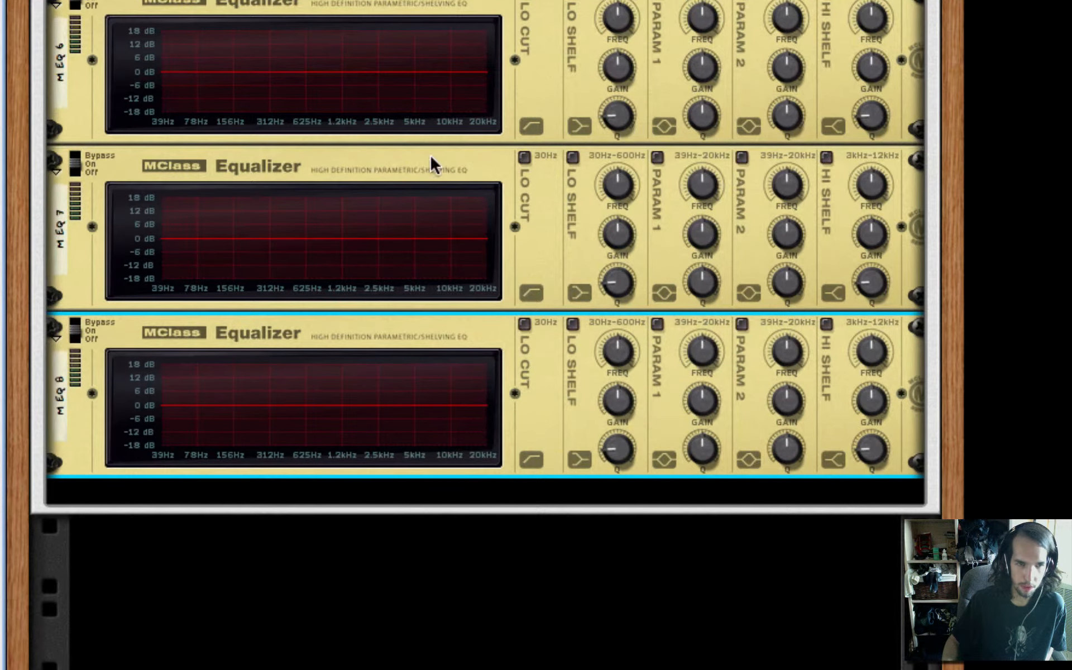
# - Enable Param 1 and Param 2 on the equalizer directly below the second Scream 4 and delete that equalizer
pyautogui.scroll(3, 567, 34)
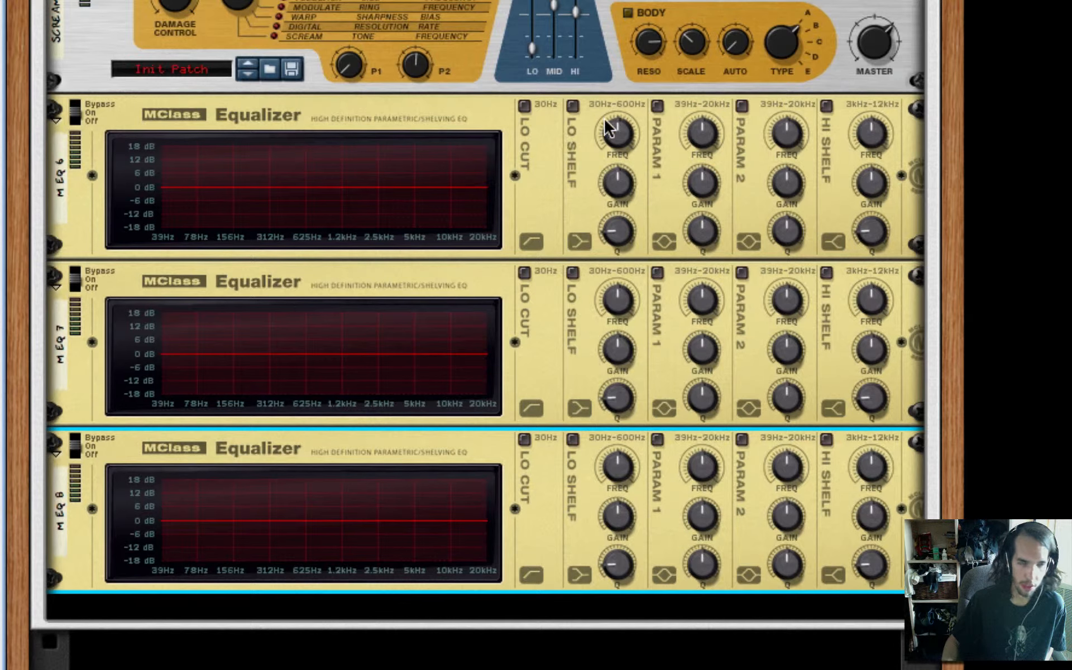
pyautogui.click(659, 106)
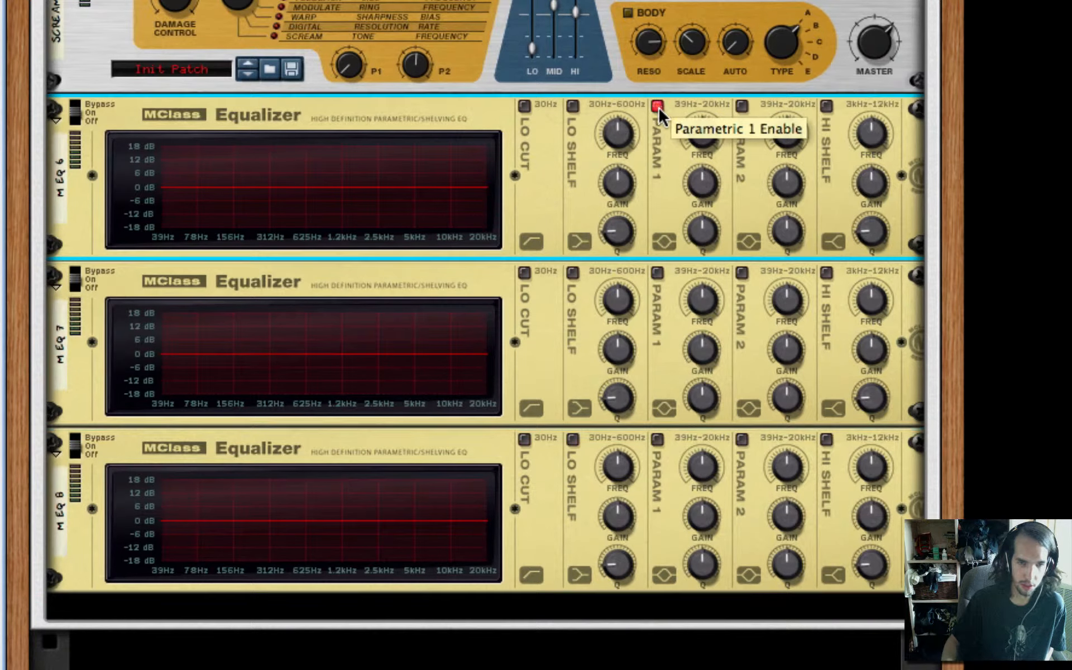
pyautogui.click(743, 105)
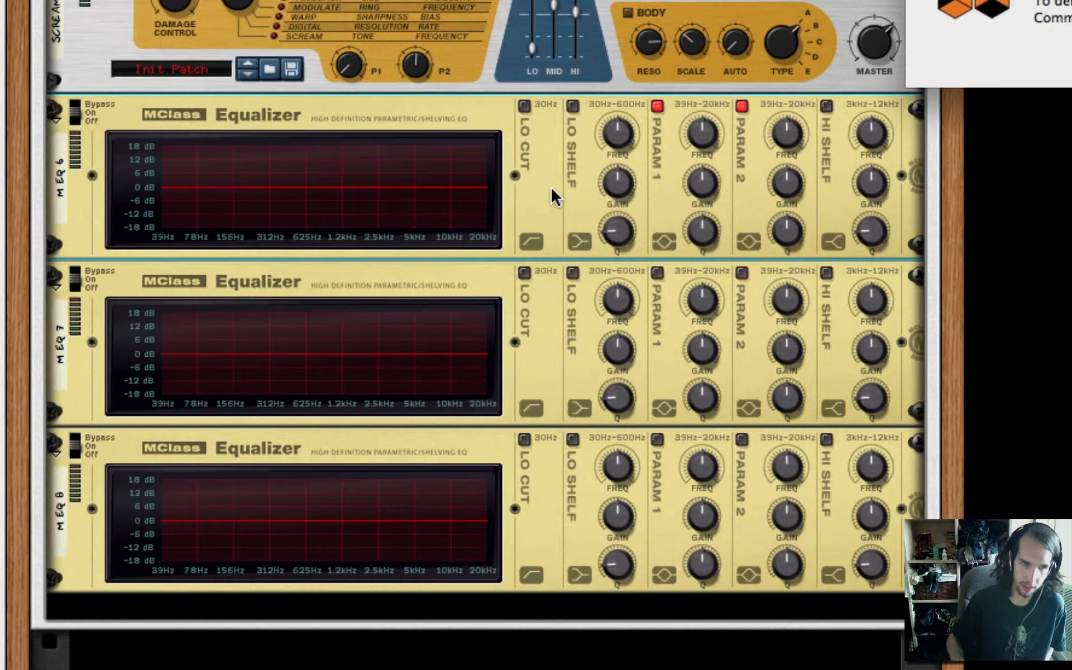
pyautogui.press('Delete')
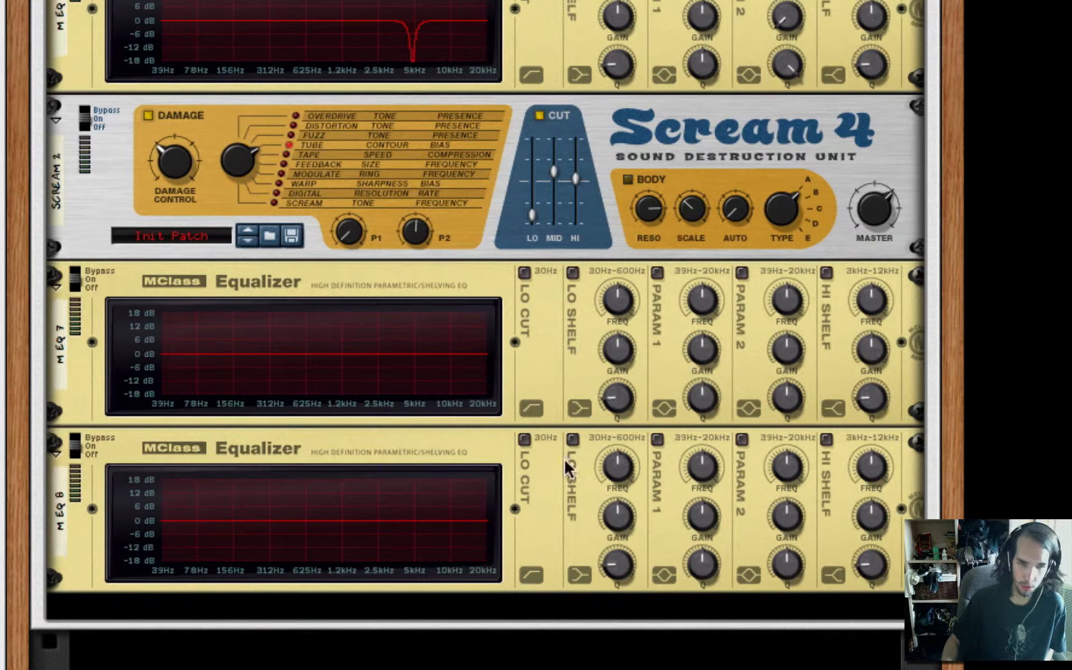
# - Enable all five bands on the last equalizer and boost its low shelf at about 195 Hz with a raised Q
pyautogui.click(524, 440)
pyautogui.click(572, 439)
pyautogui.click(657, 440)
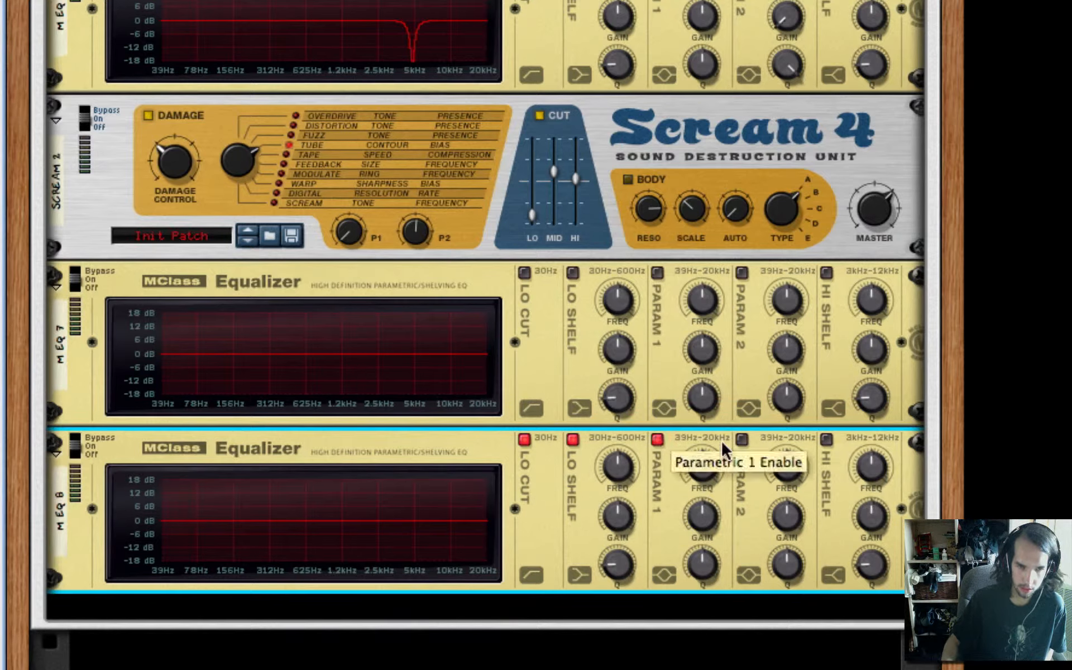
pyautogui.click(746, 439)
pyautogui.click(828, 439)
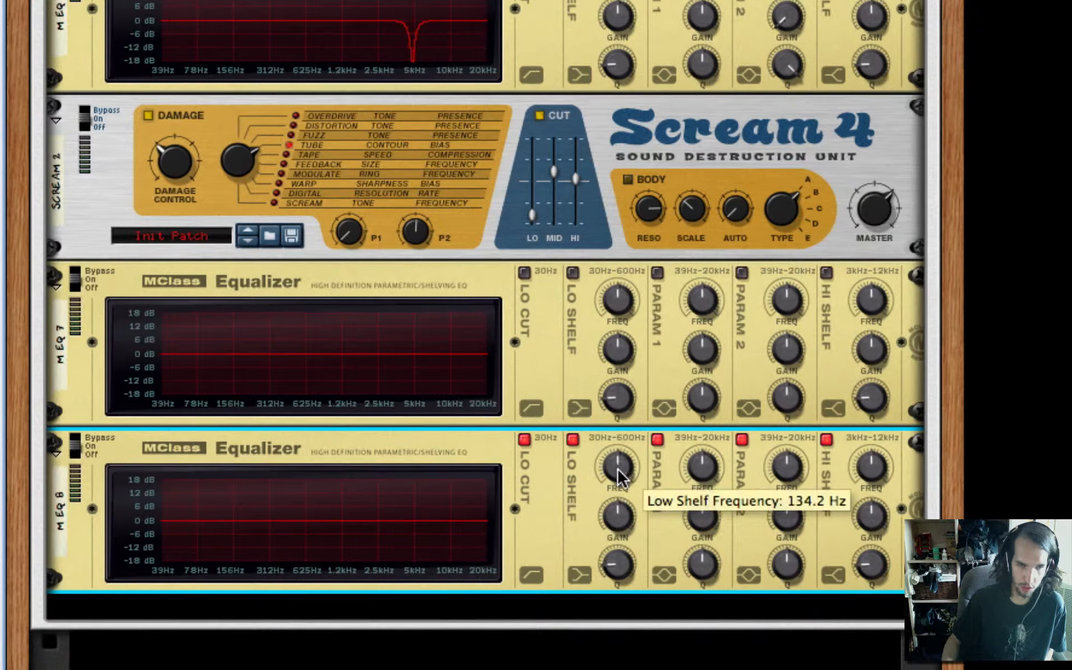
pyautogui.moveTo(618, 471); pyautogui.dragTo(617, 460)
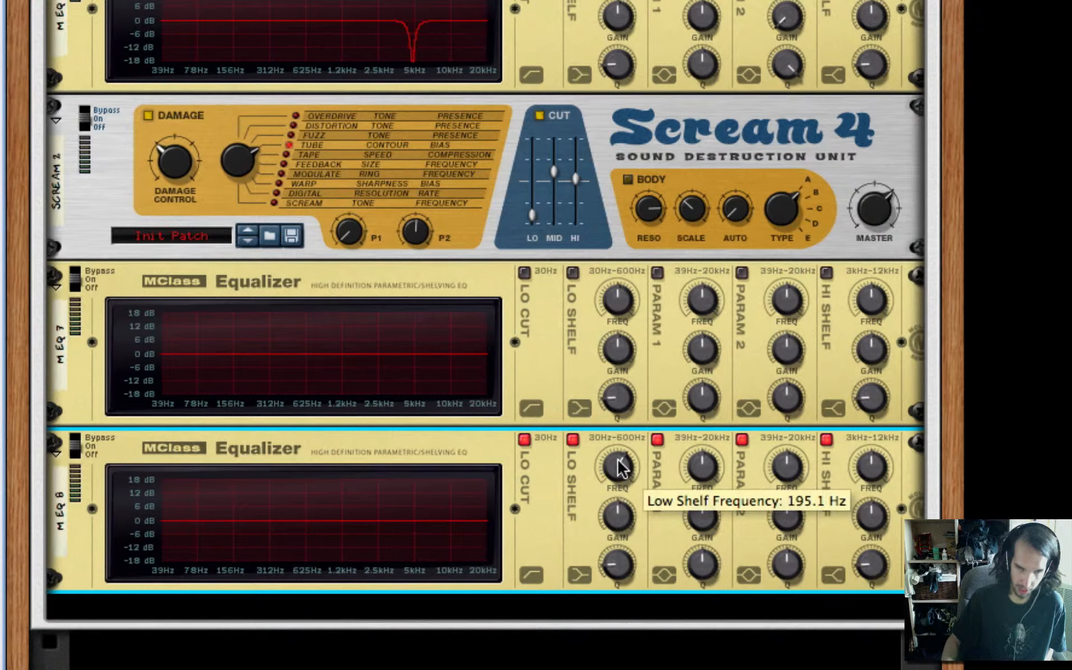
pyautogui.moveTo(615, 523)
pyautogui.mouseDown()
pyautogui.moveTo(619, 514)
pyautogui.moveTo(620, 560)
pyautogui.moveTo(630, 536)
pyautogui.mouseUp()
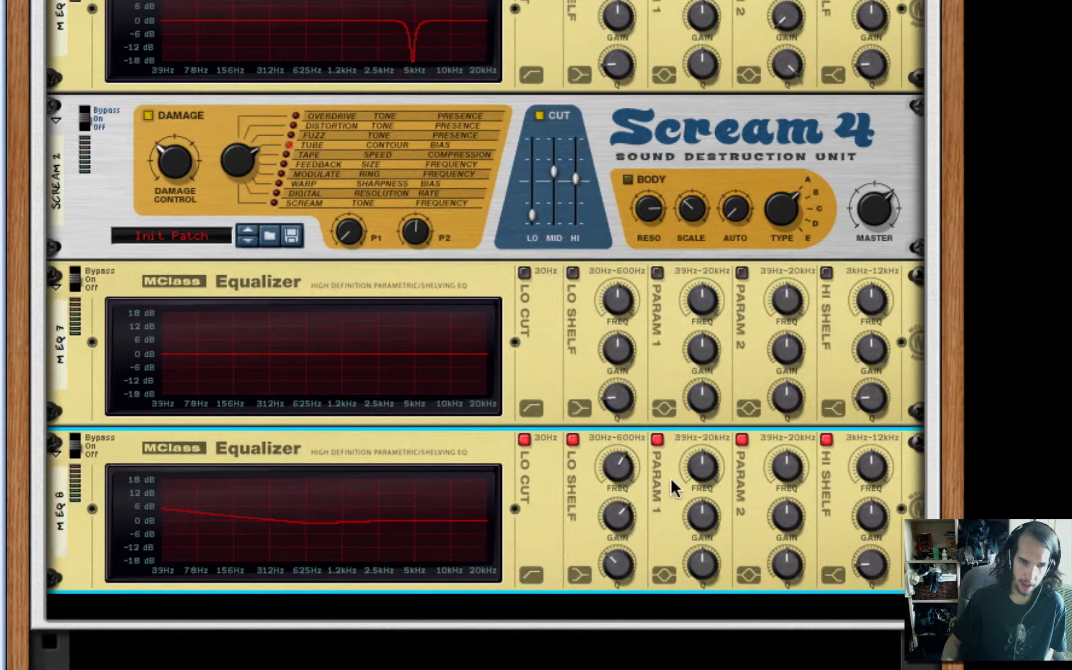
# - On the last equalizer, cut Param 1 fully at the lowest frequencies and cut Param 2 narrowly at about 78 Hz
pyautogui.moveTo(703, 468); pyautogui.dragTo(665, 592)
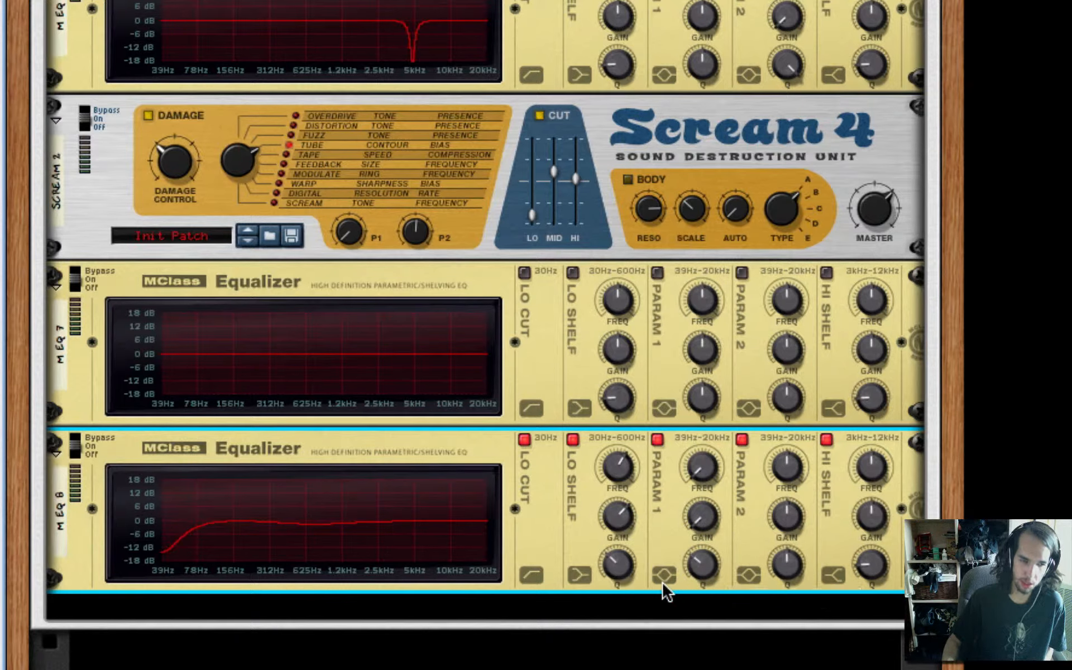
pyautogui.moveTo(783, 473); pyautogui.dragTo(789, 561)
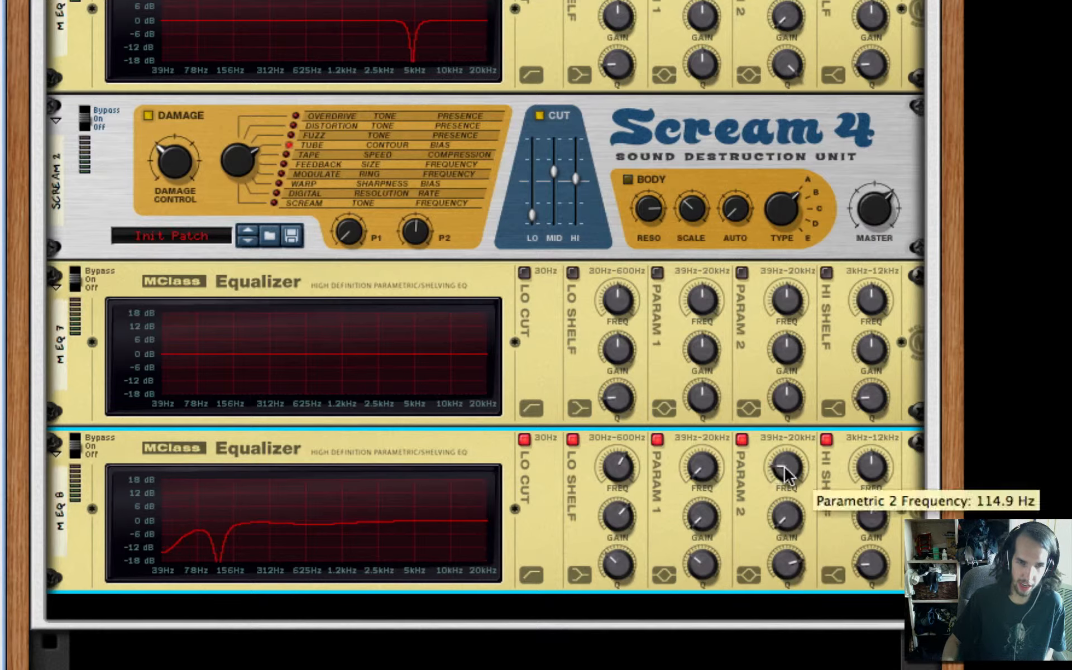
pyautogui.moveTo(787, 474); pyautogui.dragTo(787, 470)
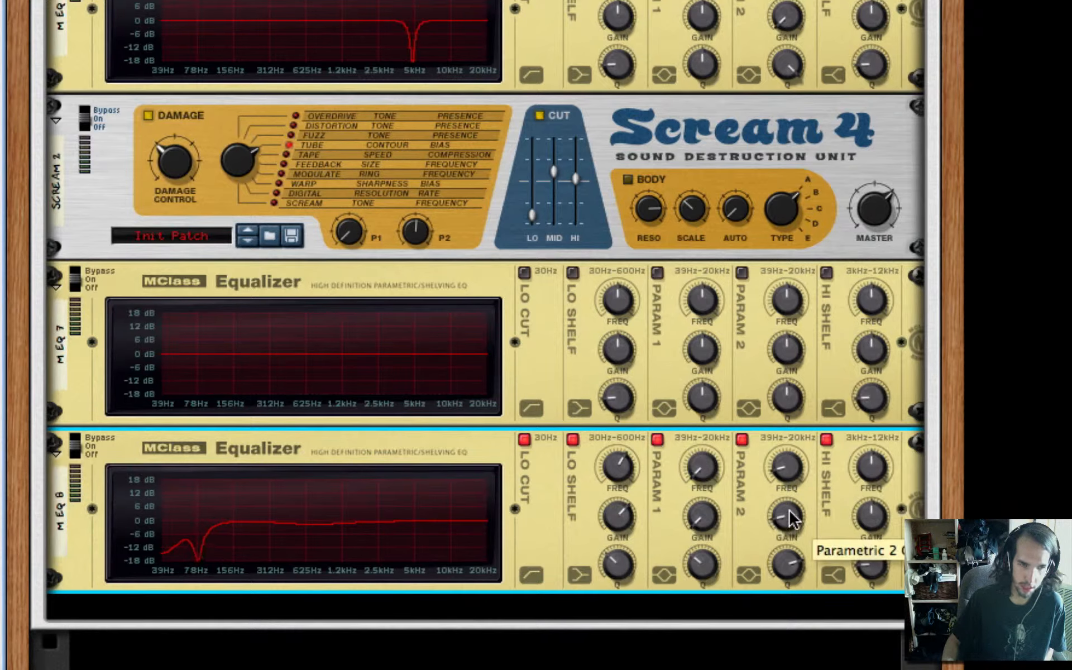
pyautogui.moveTo(790, 509); pyautogui.dragTo(790, 506)
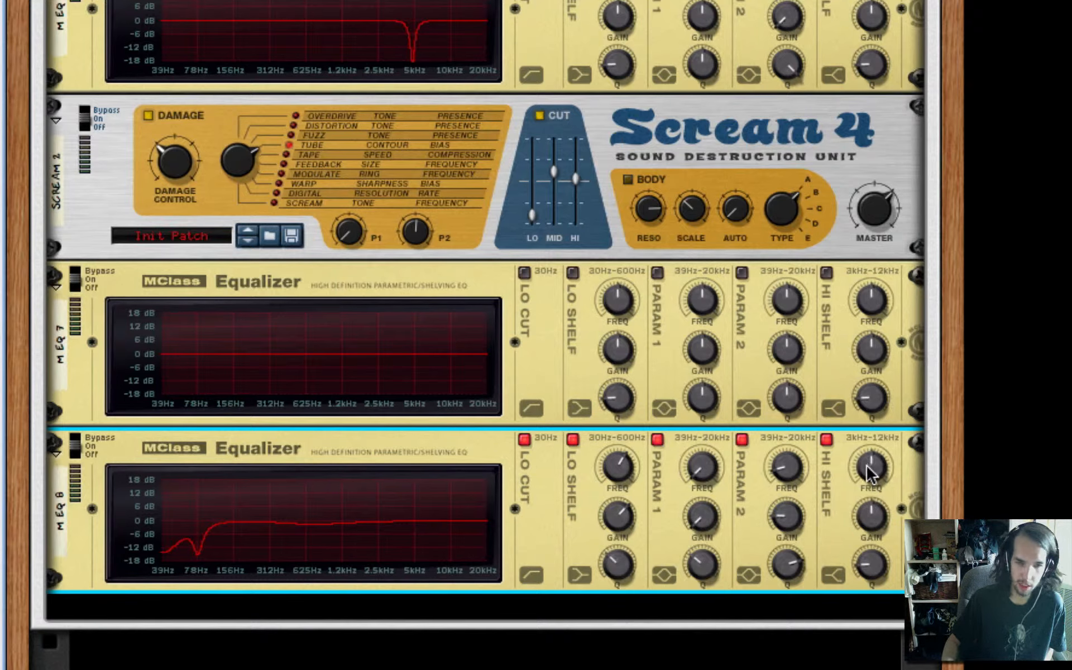
# - Lower the last equalizer's Hi Shelf frequency towards 3 kHz, boost its gain slightly and raise its Q to maximum
pyautogui.moveTo(870, 472)
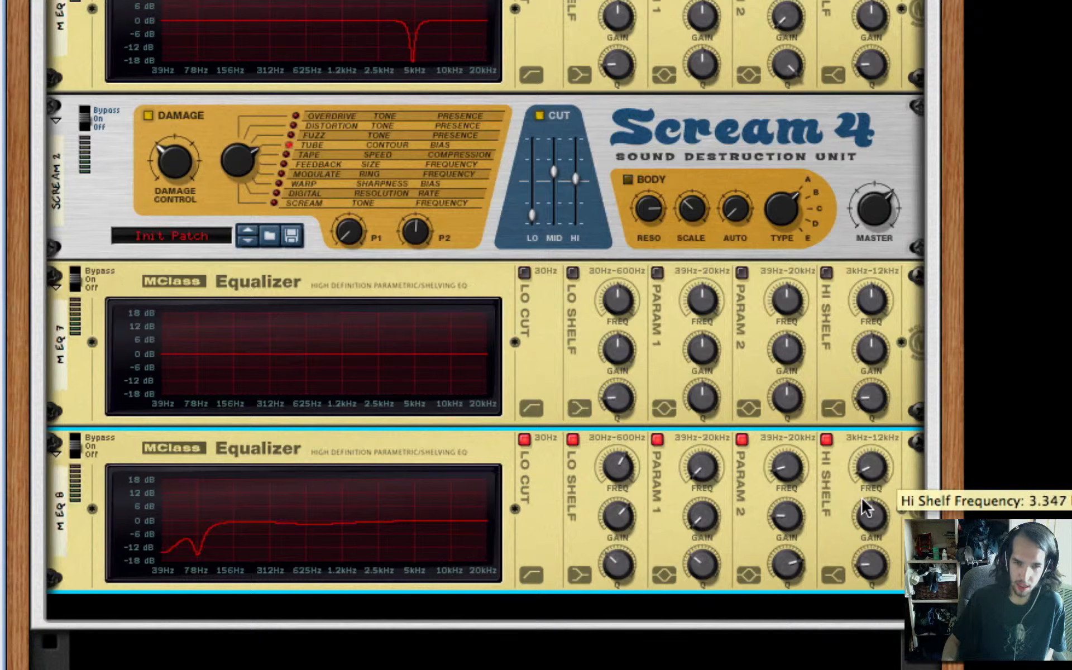
pyautogui.moveTo(862, 500); pyautogui.dragTo(861, 498)
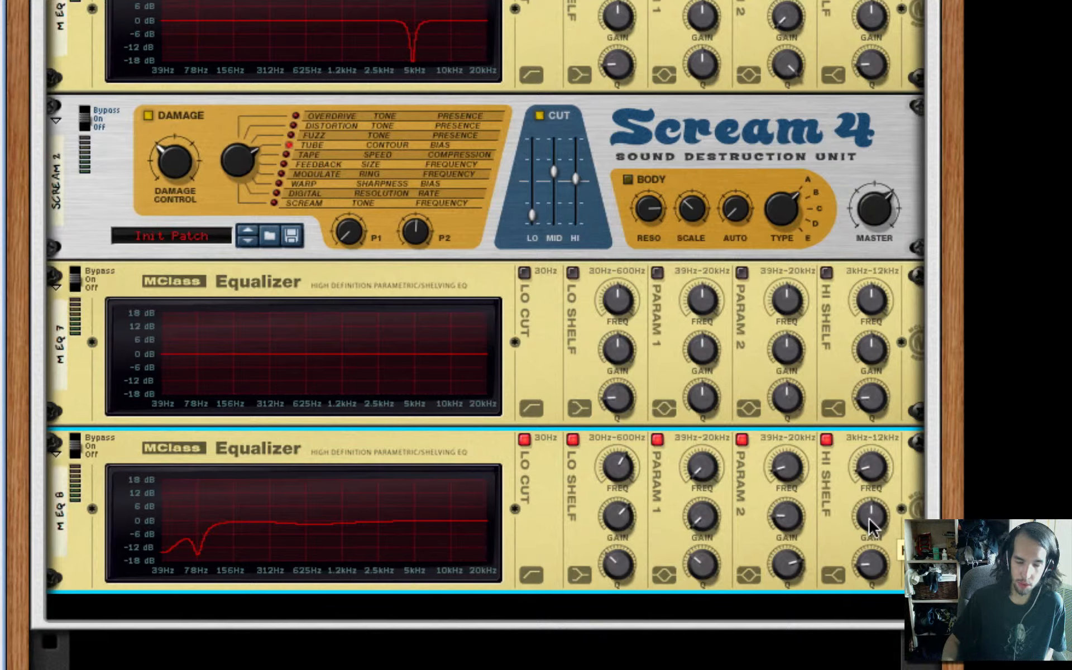
pyautogui.moveTo(869, 518); pyautogui.dragTo(867, 512)
pyautogui.moveTo(867, 563); pyautogui.dragTo(890, 307)
pyautogui.rightClick(826, 534)
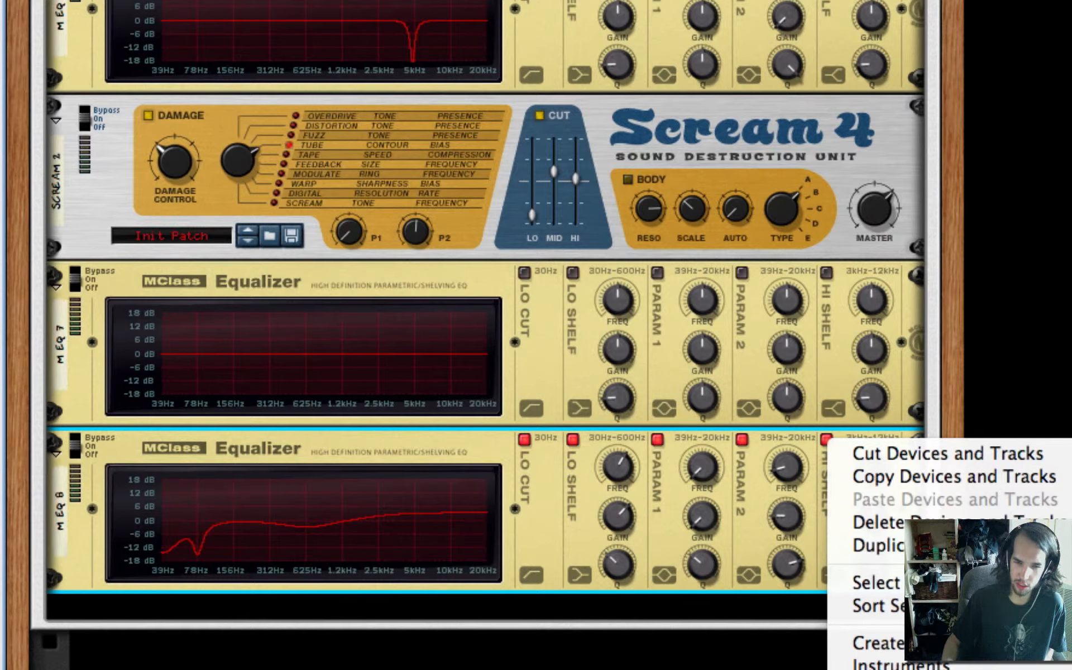
pyautogui.click(644, 446)
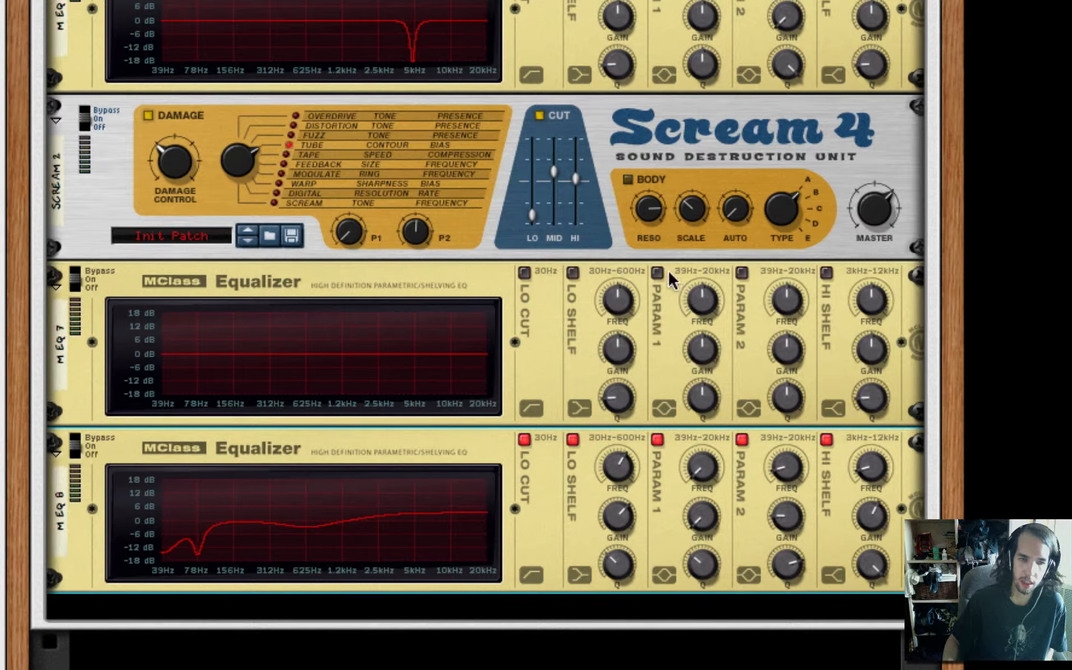
# - Enable Param 1 on the equalizer below the second Scream 4 and make a full-depth notch at about 169 Hz with maximum Q
pyautogui.click(654, 269)
pyautogui.moveTo(703, 300); pyautogui.dragTo(702, 325)
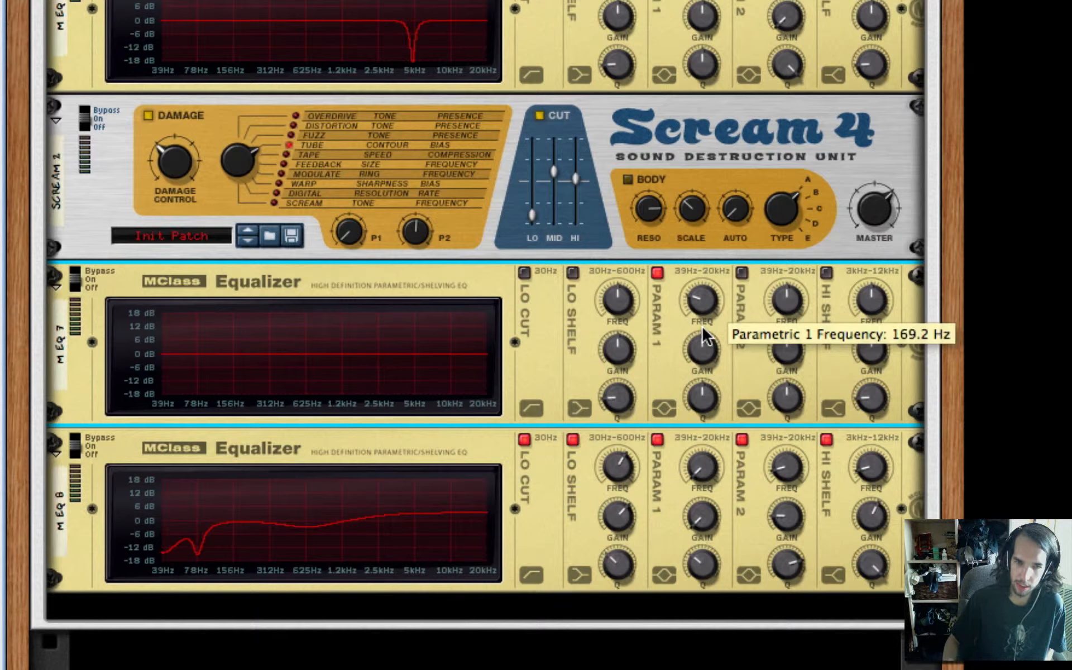
pyautogui.moveTo(702, 399); pyautogui.dragTo(730, 205)
pyautogui.moveTo(715, 351); pyautogui.dragTo(725, 480)
# - Add an MClass Maximizer below the last equalizer
pyautogui.rightClick(565, 487)
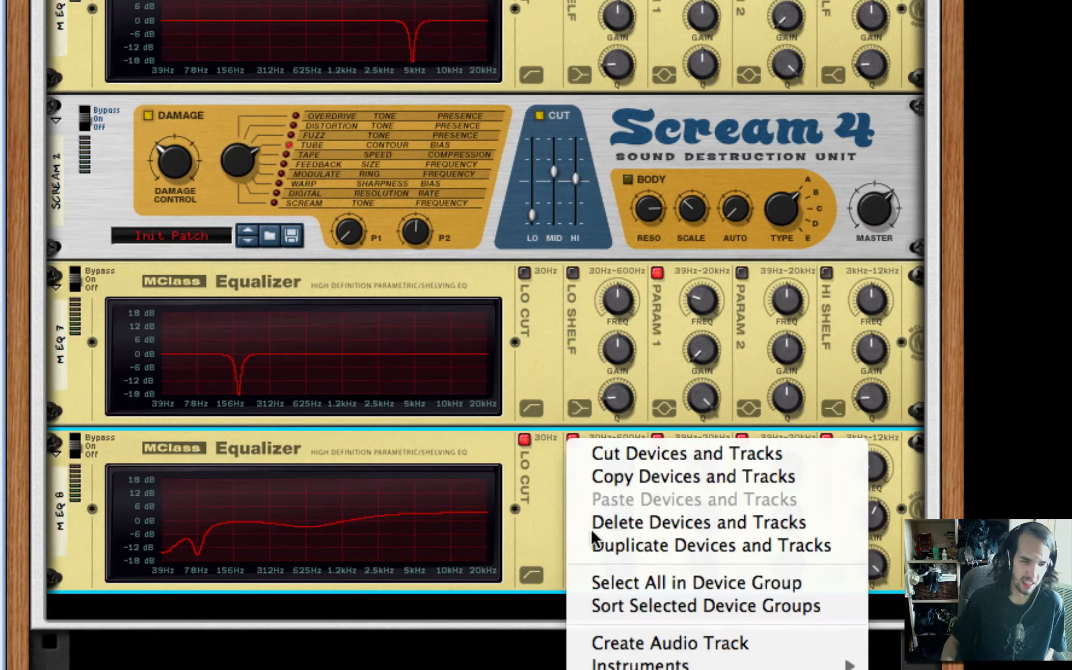
pyautogui.moveTo(643, 669)
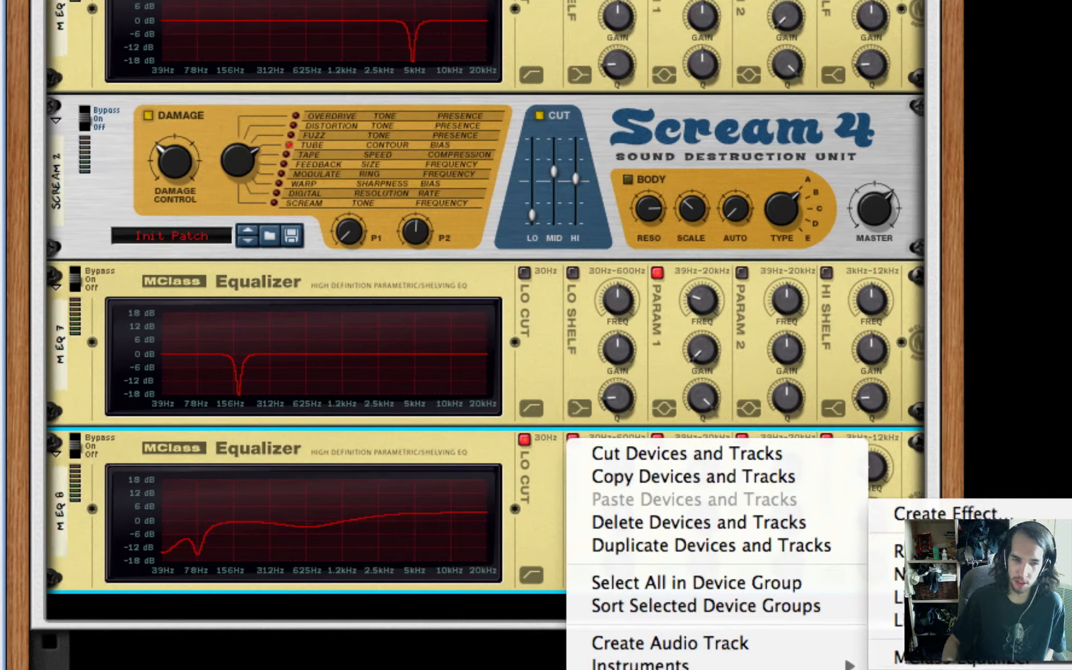
pyautogui.click(938, 669)
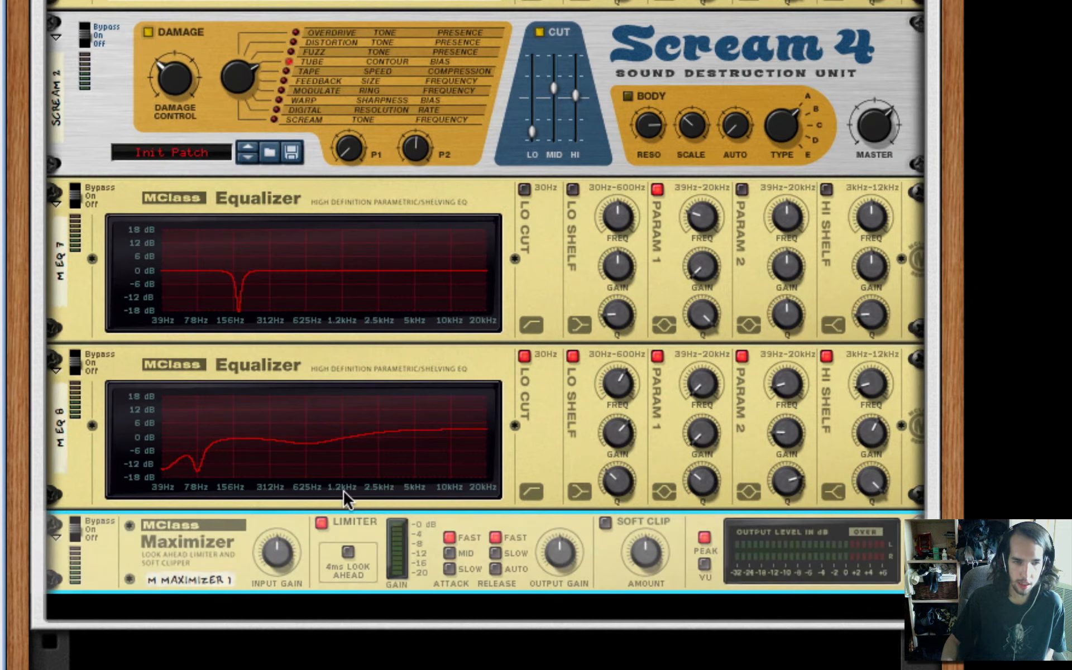
# - Disable the Maximizer's limiter, set its release to Auto, and enable Soft Clip with the amount at maximum
pyautogui.click(319, 528)
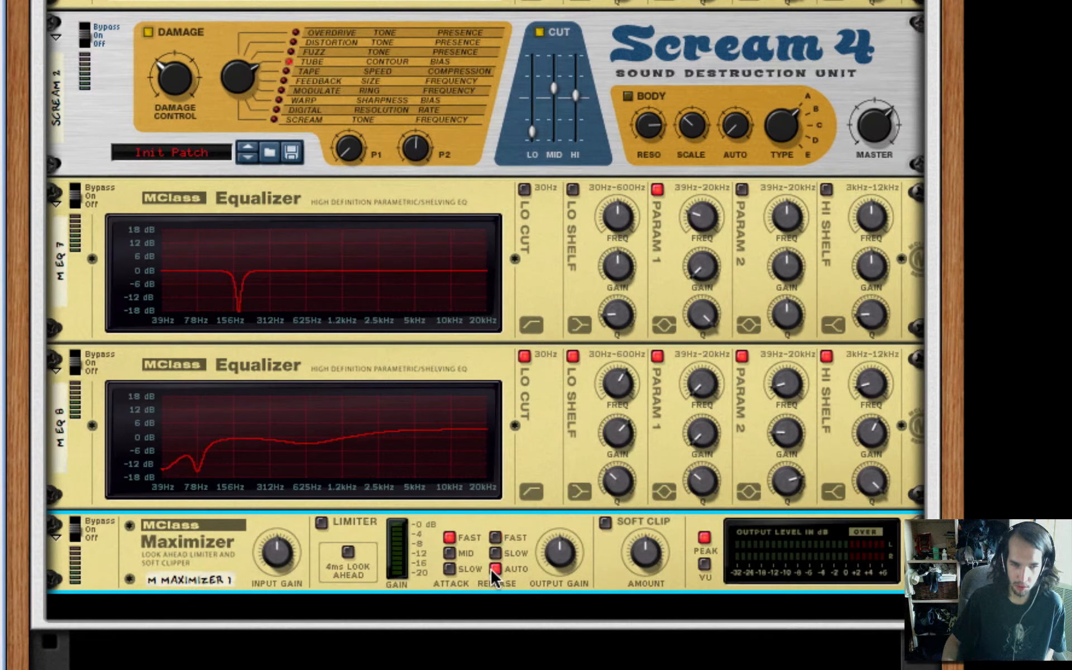
pyautogui.click(495, 569)
pyautogui.click(608, 523)
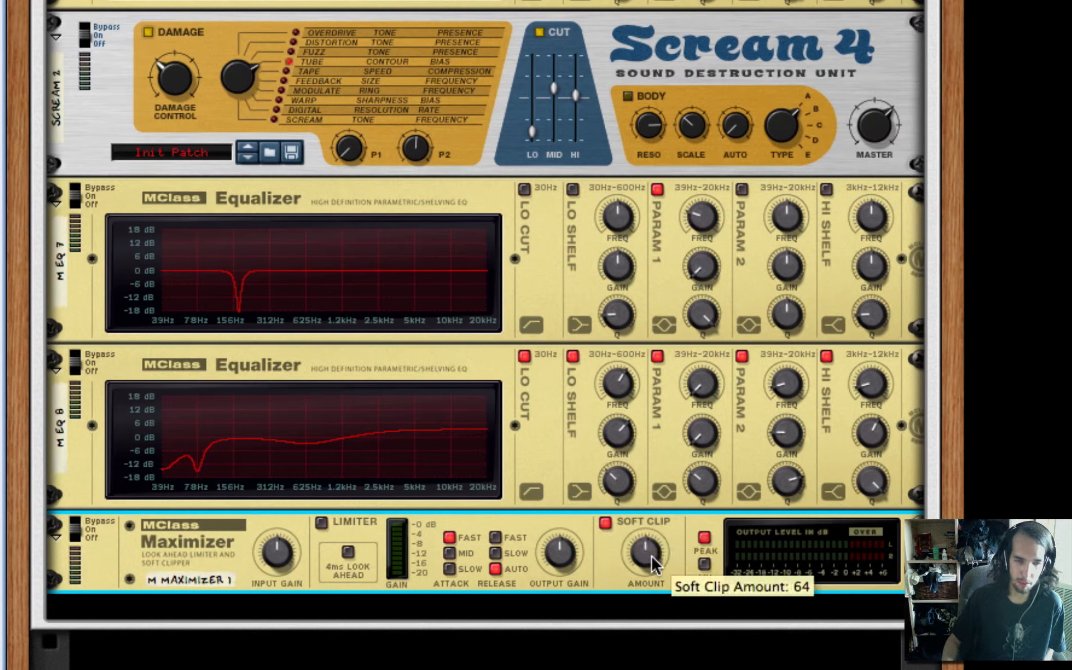
pyautogui.moveTo(651, 555); pyautogui.dragTo(619, 96)
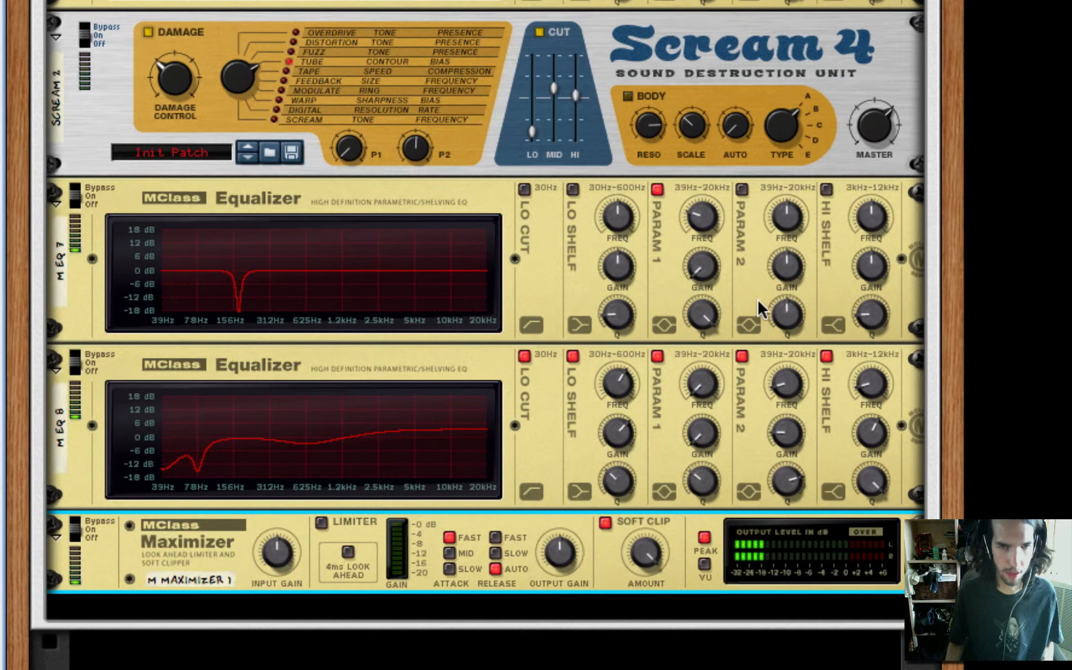
pyautogui.scroll(15, 729, 327)
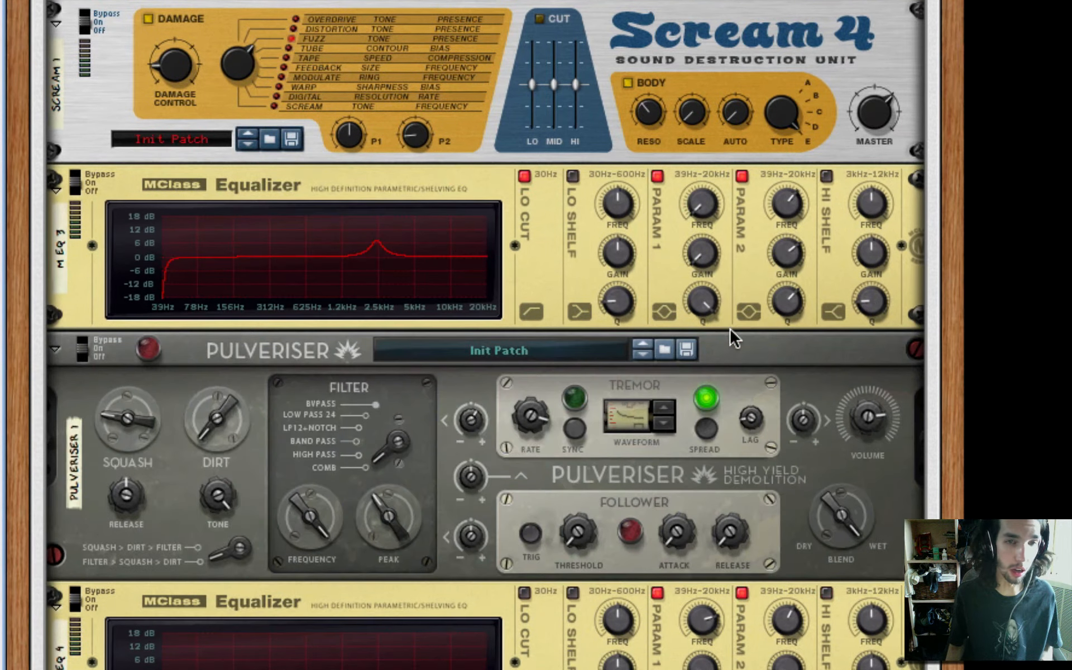
pyautogui.scroll(5, 730, 331)
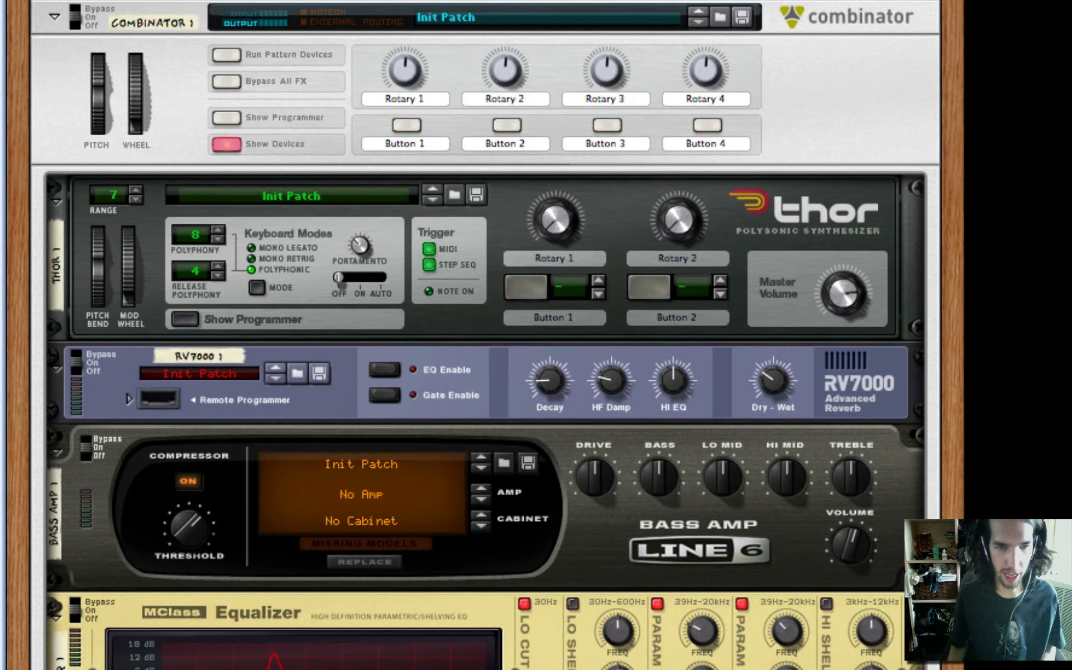
pyautogui.scroll(-1, 545, 536)
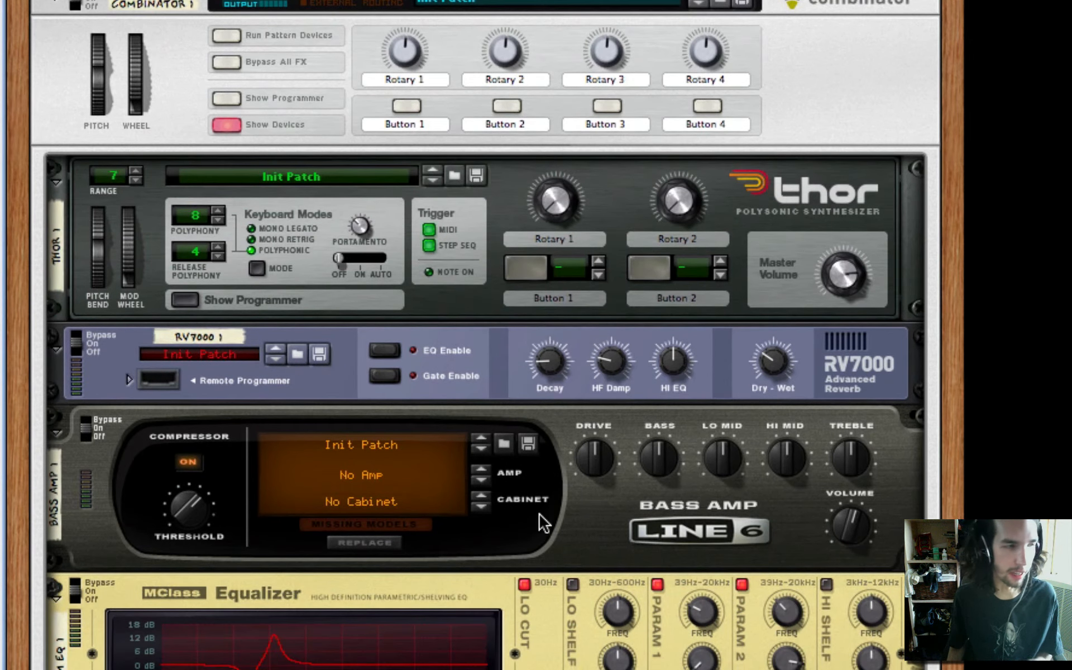
pyautogui.scroll(-2, 592, 473)
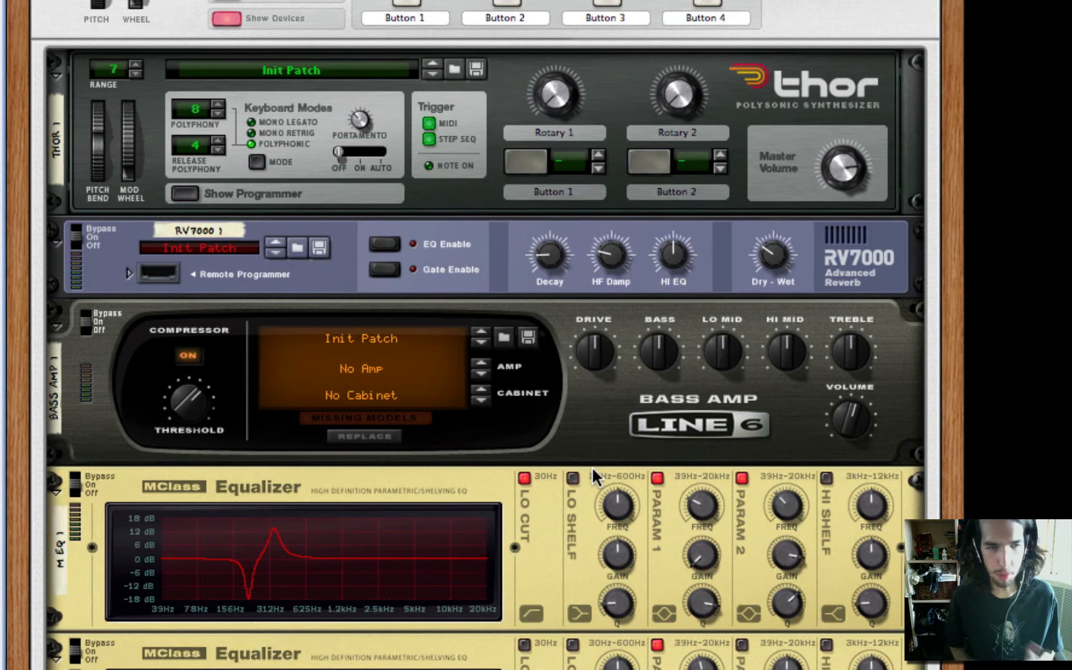